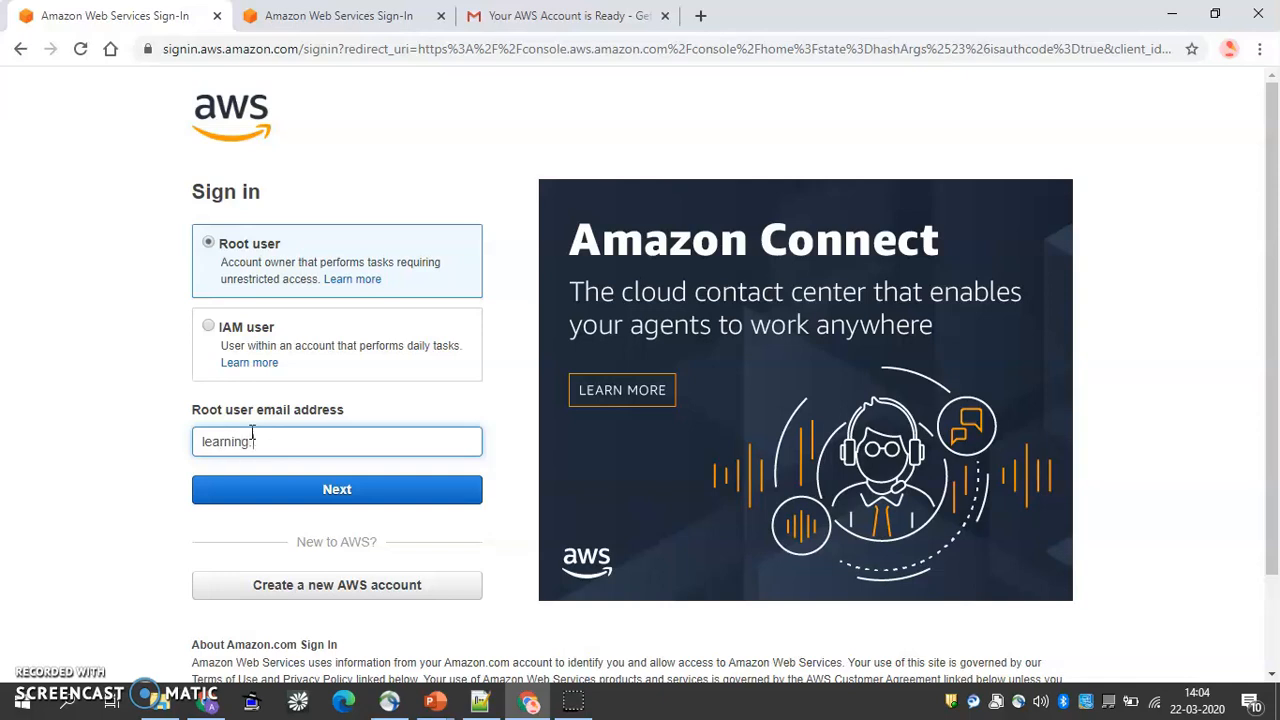
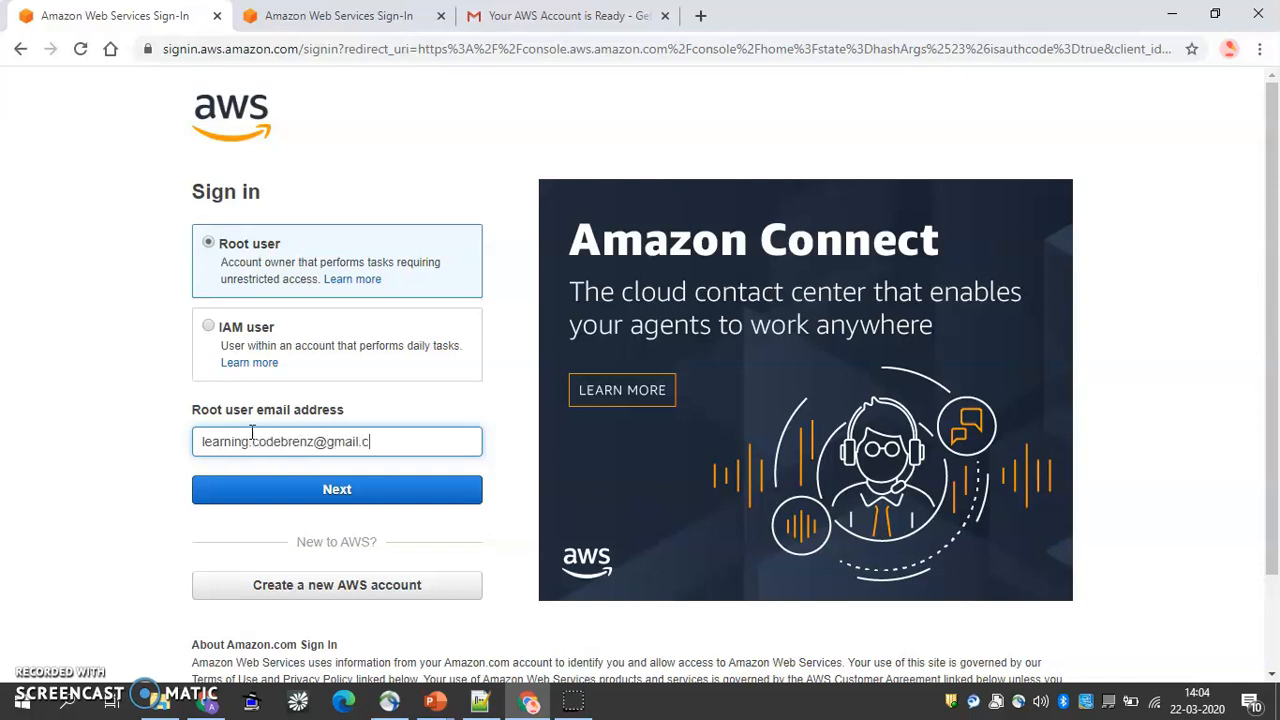
# Step: Sign in as root: enter the account e-mail, fixing a typo, then the account password
pyautogui.write('om')
pyautogui.press('Tab')
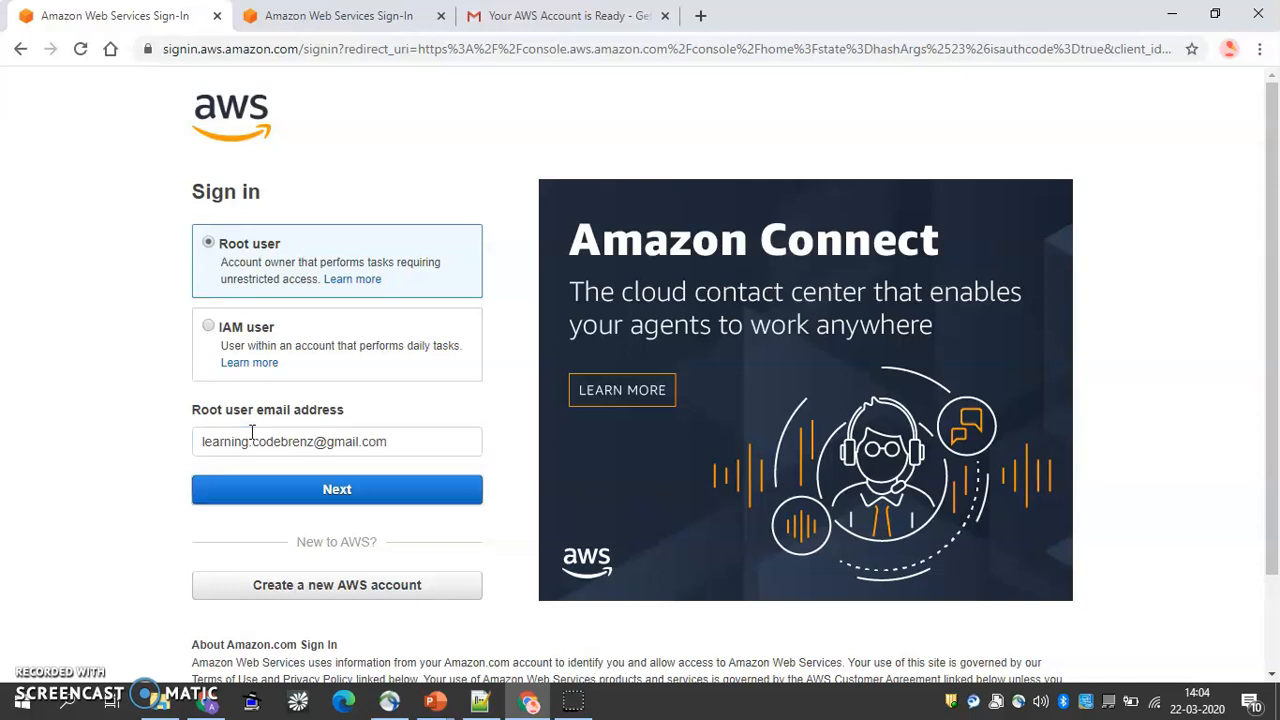
pyautogui.click(335, 485)
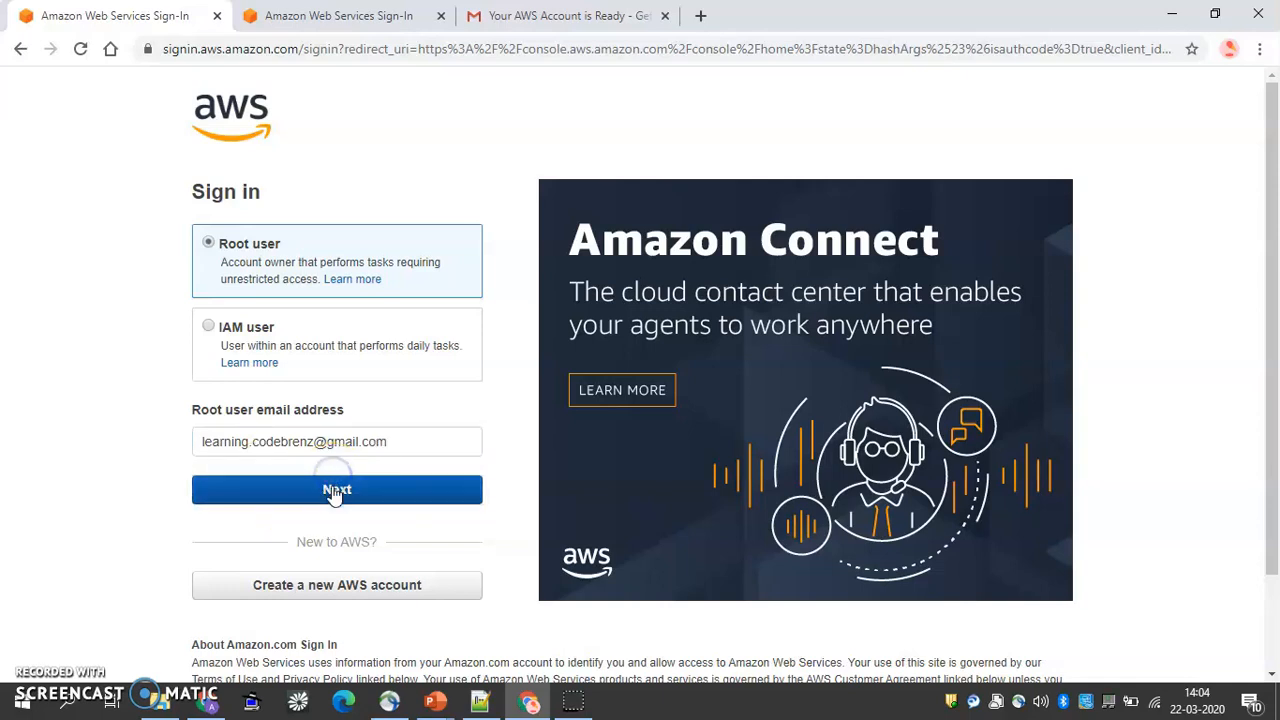
pyautogui.write('•••••')
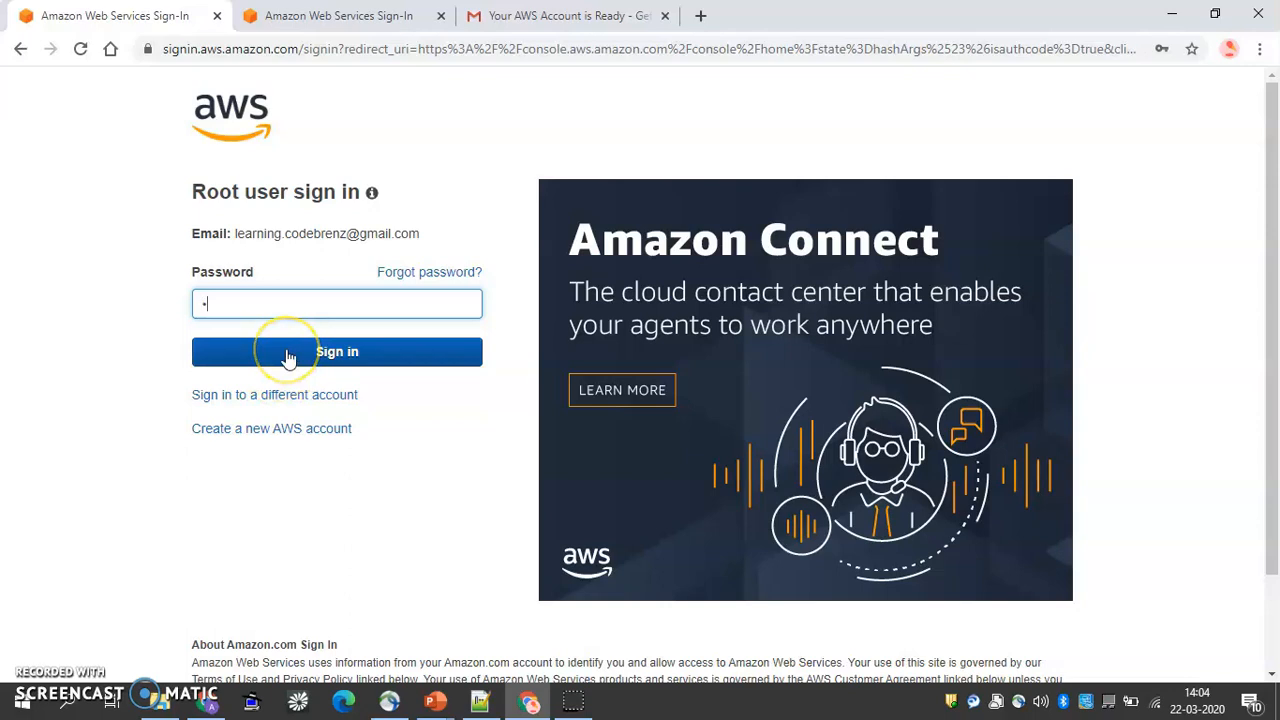
pyautogui.write('•')
pyautogui.click(288, 355)
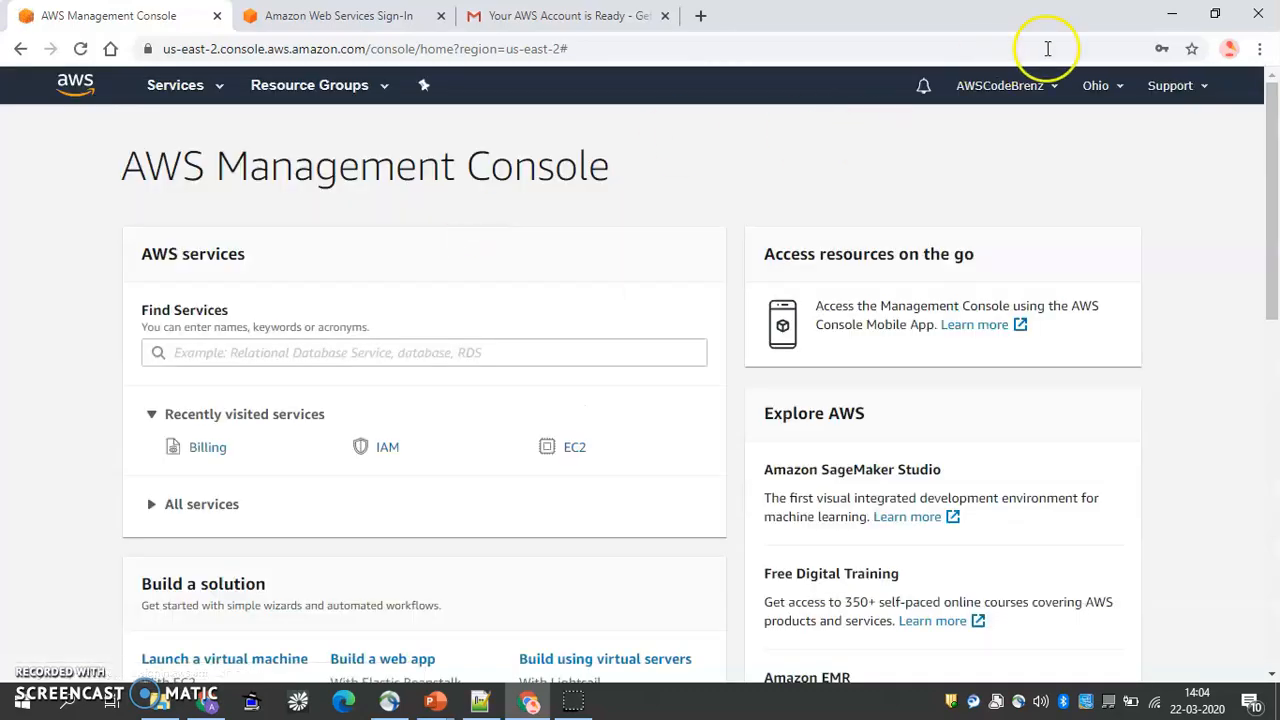
# Step: Search the Services menu for IAM and open the IAM dashboard
pyautogui.click(176, 86)
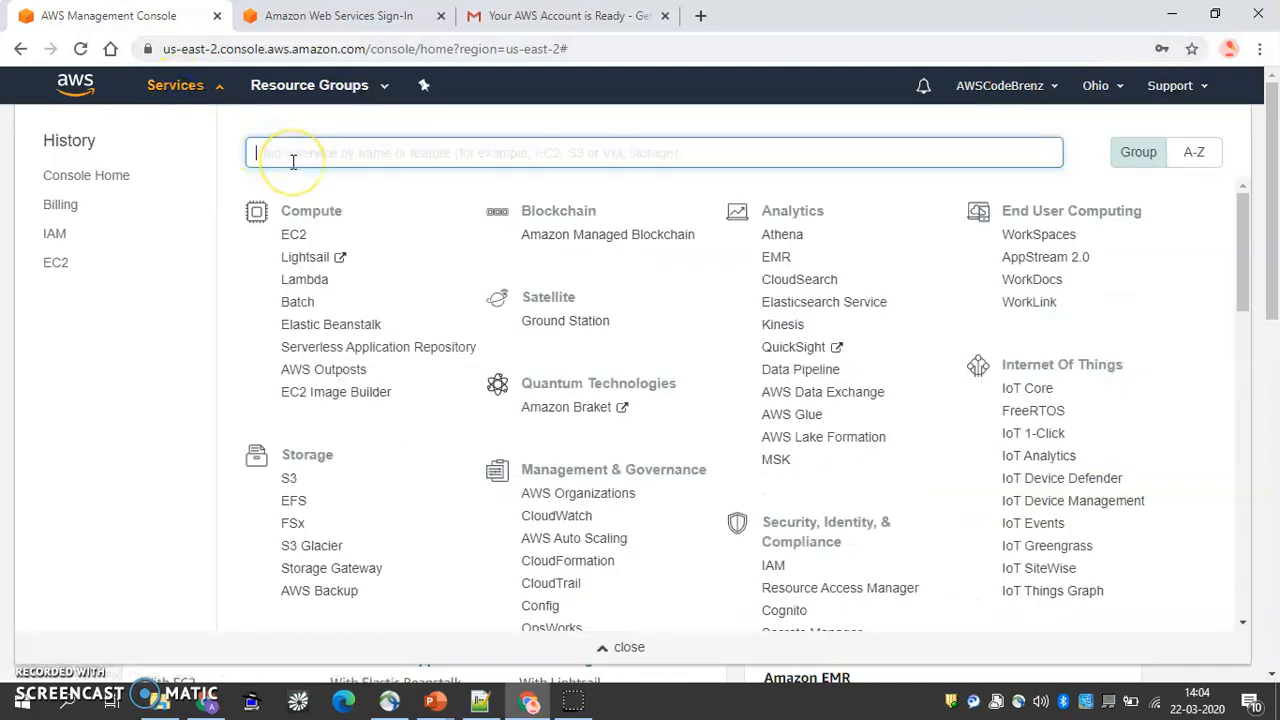
pyautogui.write('IAM')
pyautogui.click(450, 190)
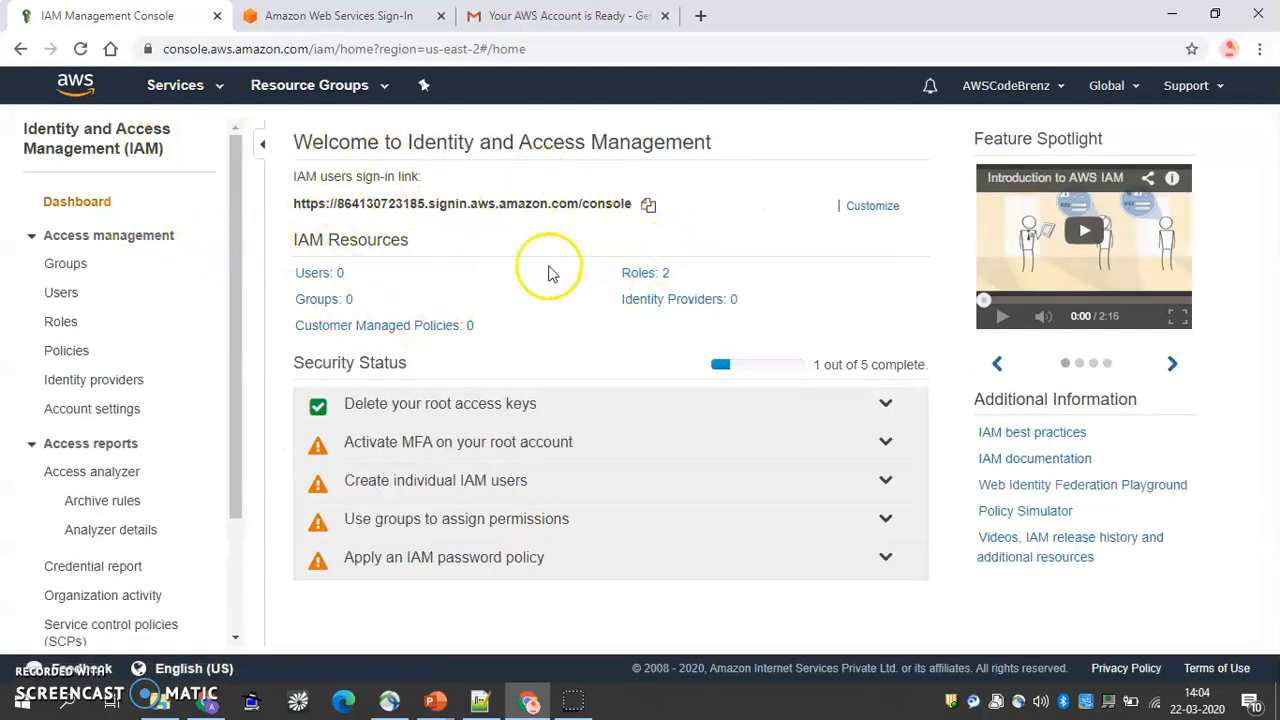
# Step: Load the copied IAM users sign-in link in a new browser tab, then return to the console tab
pyautogui.tripleClick(362, 204)
pyautogui.hotkey('ctrl', 'c')
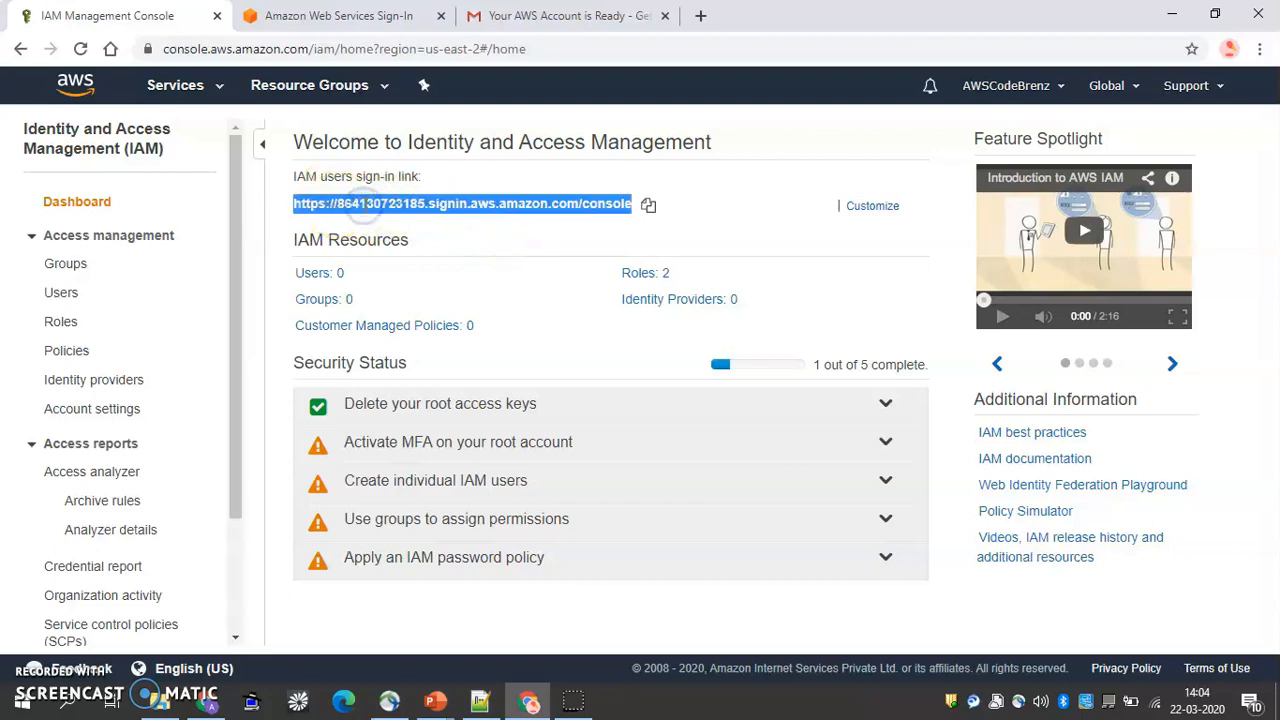
pyautogui.click(700, 15)
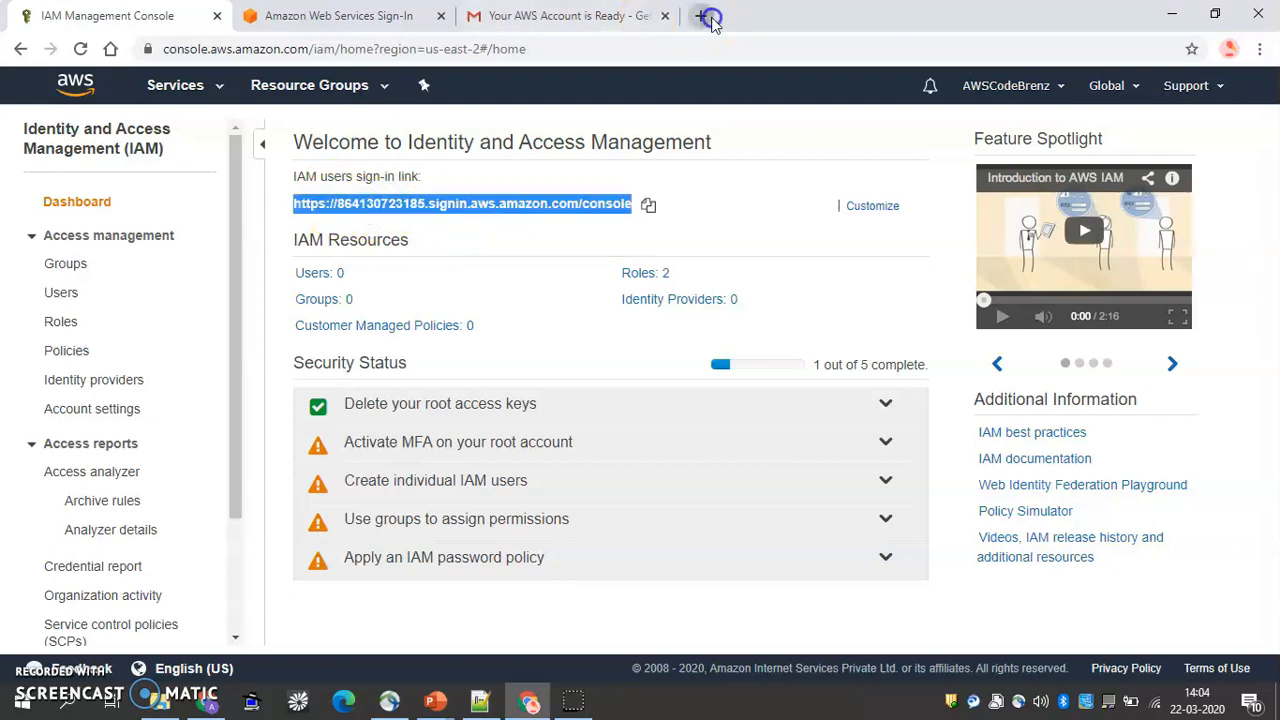
pyautogui.hotkey('ctrl', 'v')
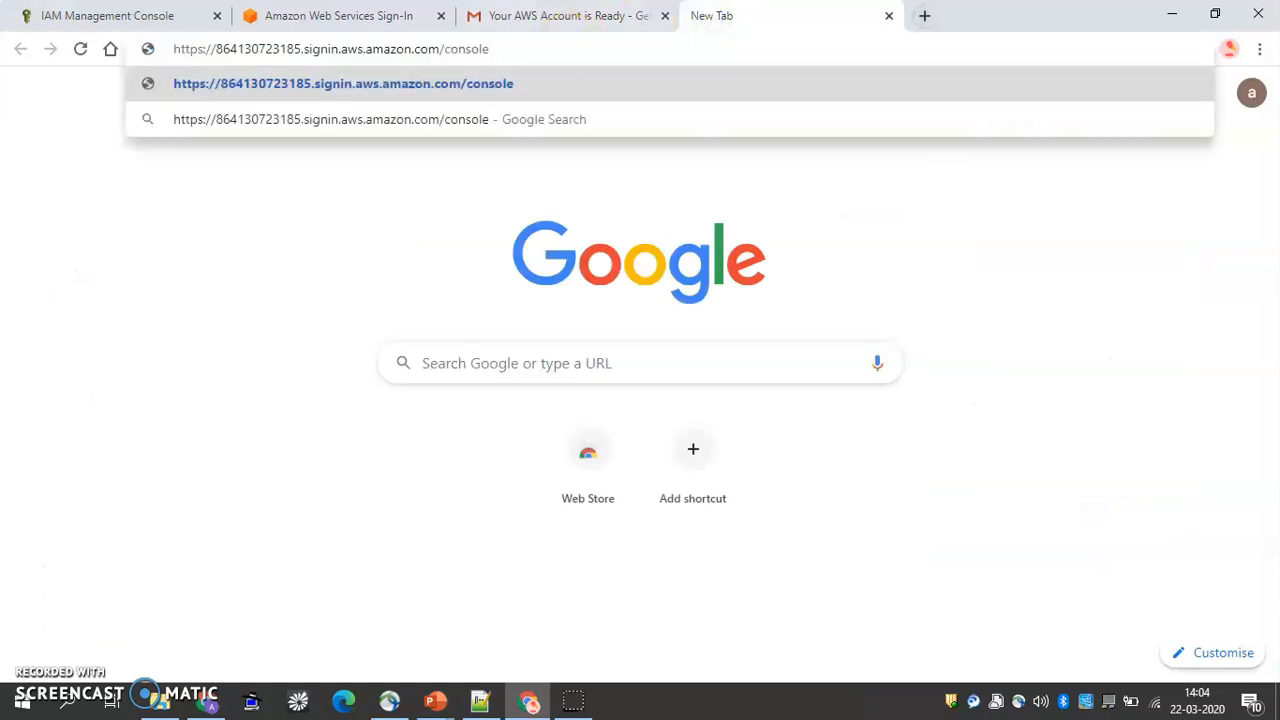
pyautogui.press('Return')
pyautogui.hotkey('ctrl', '1')
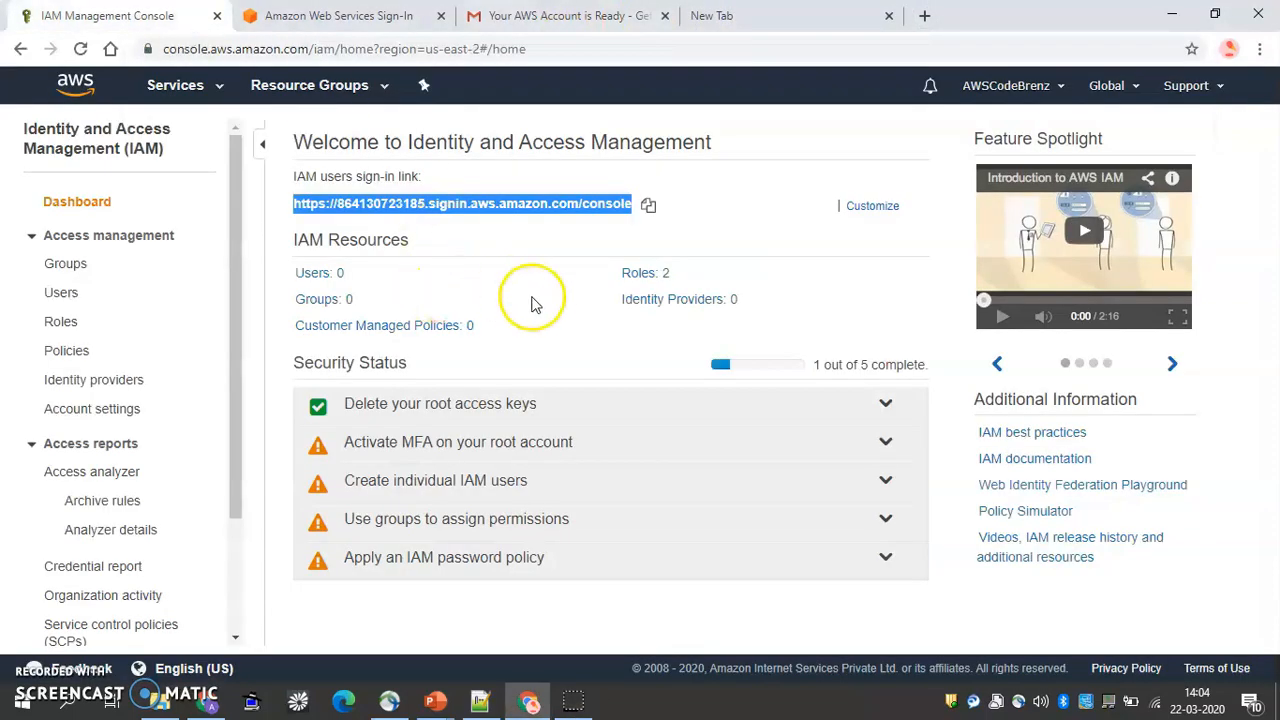
pyautogui.click(539, 301)
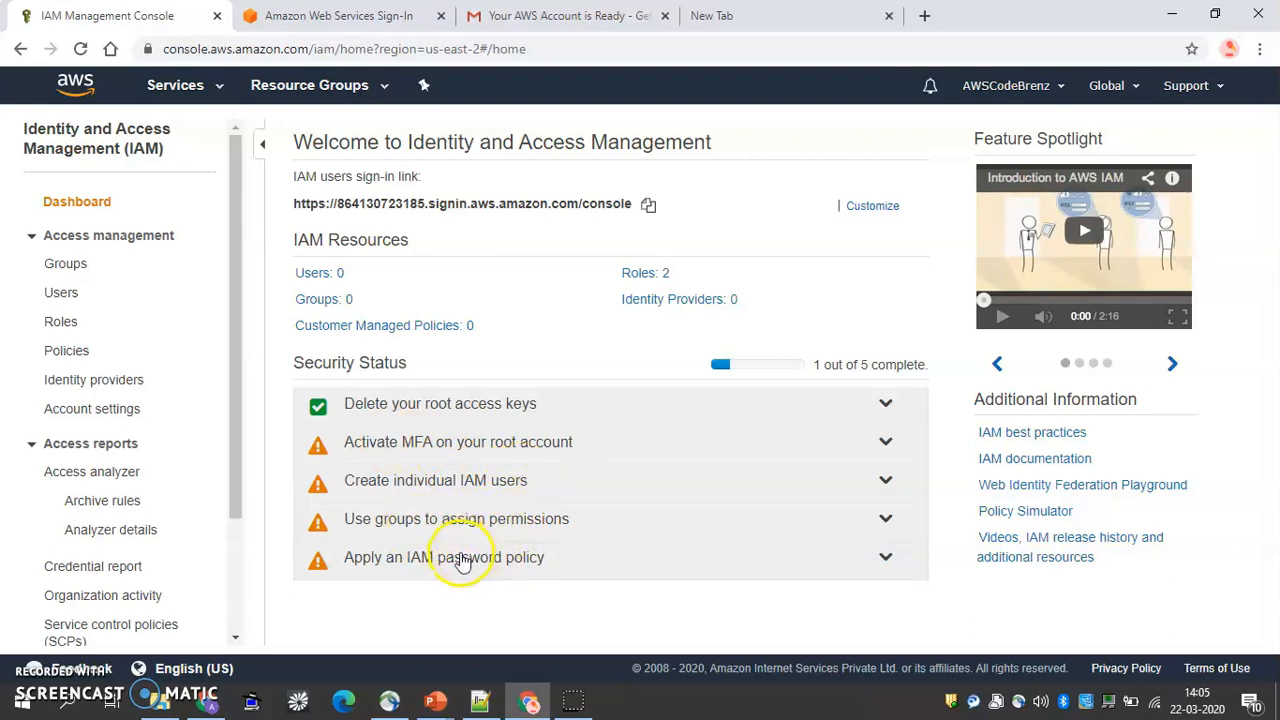
# Step: From the root MFA recommendation, reach Security Credentials and start activating a Virtual MFA device
pyautogui.click(480, 458)
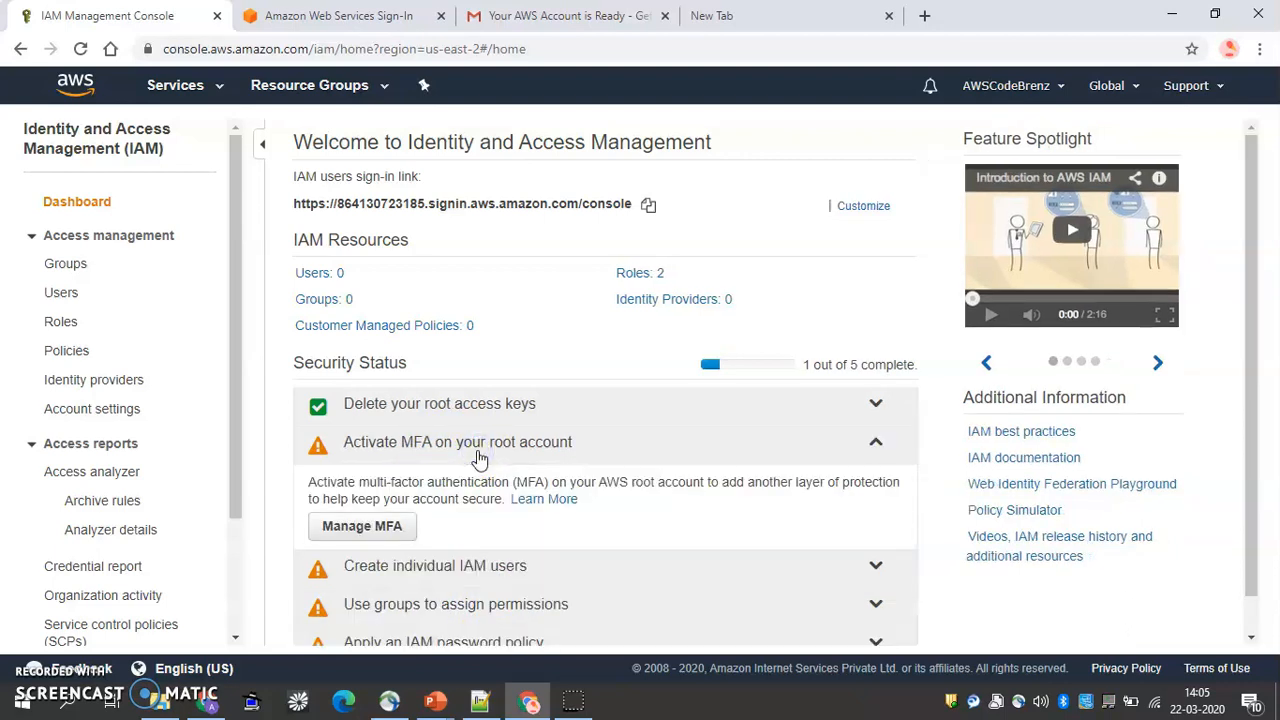
pyautogui.click(378, 528)
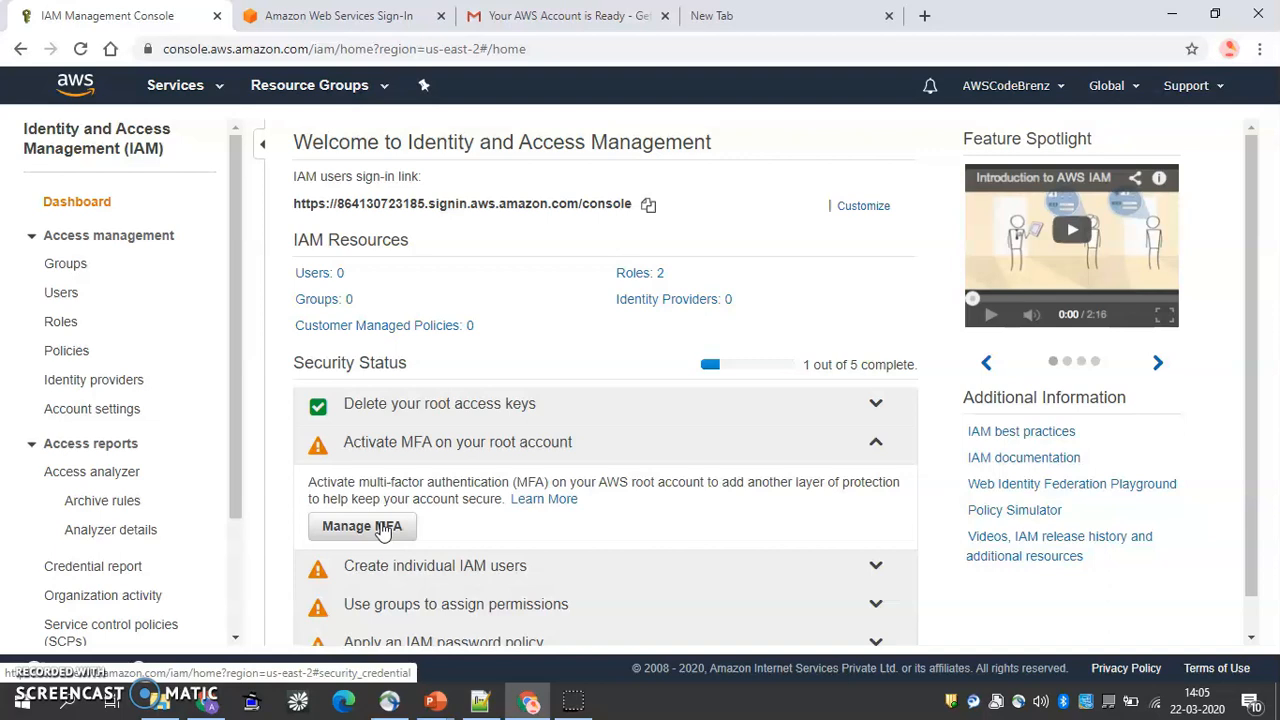
pyautogui.click(383, 530)
pyautogui.click(515, 410)
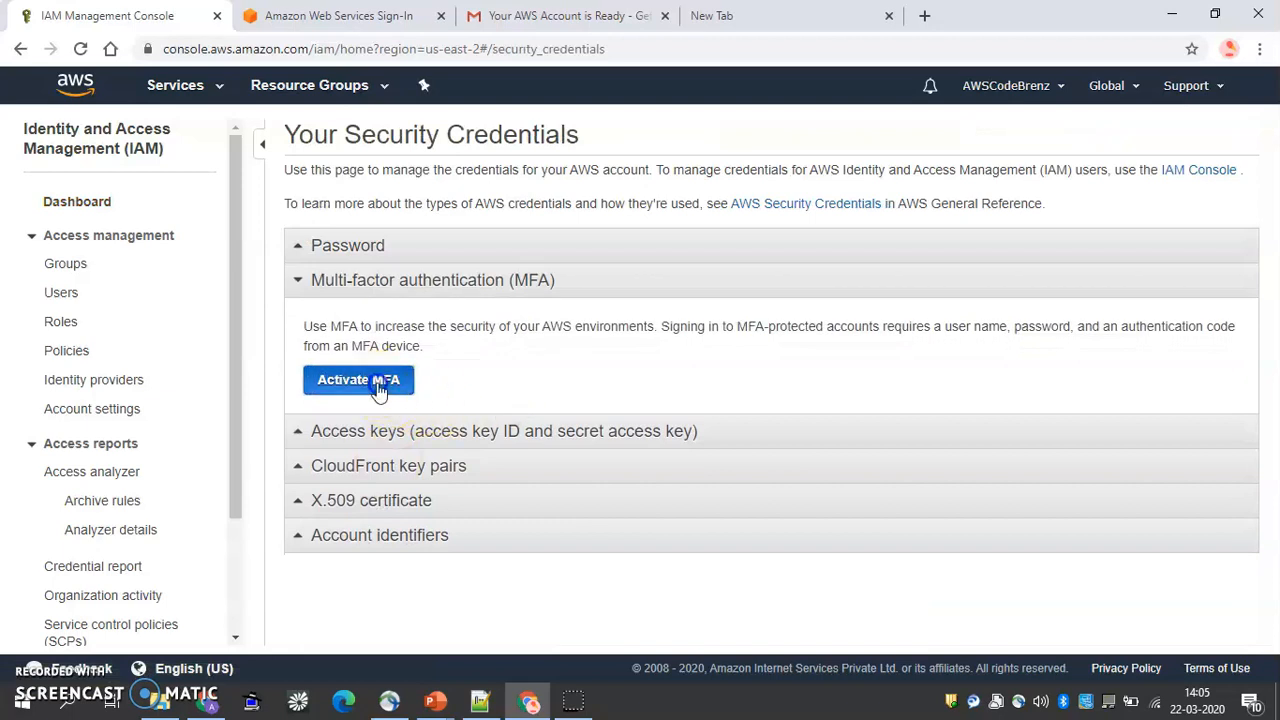
pyautogui.click(380, 390)
pyautogui.click(406, 262)
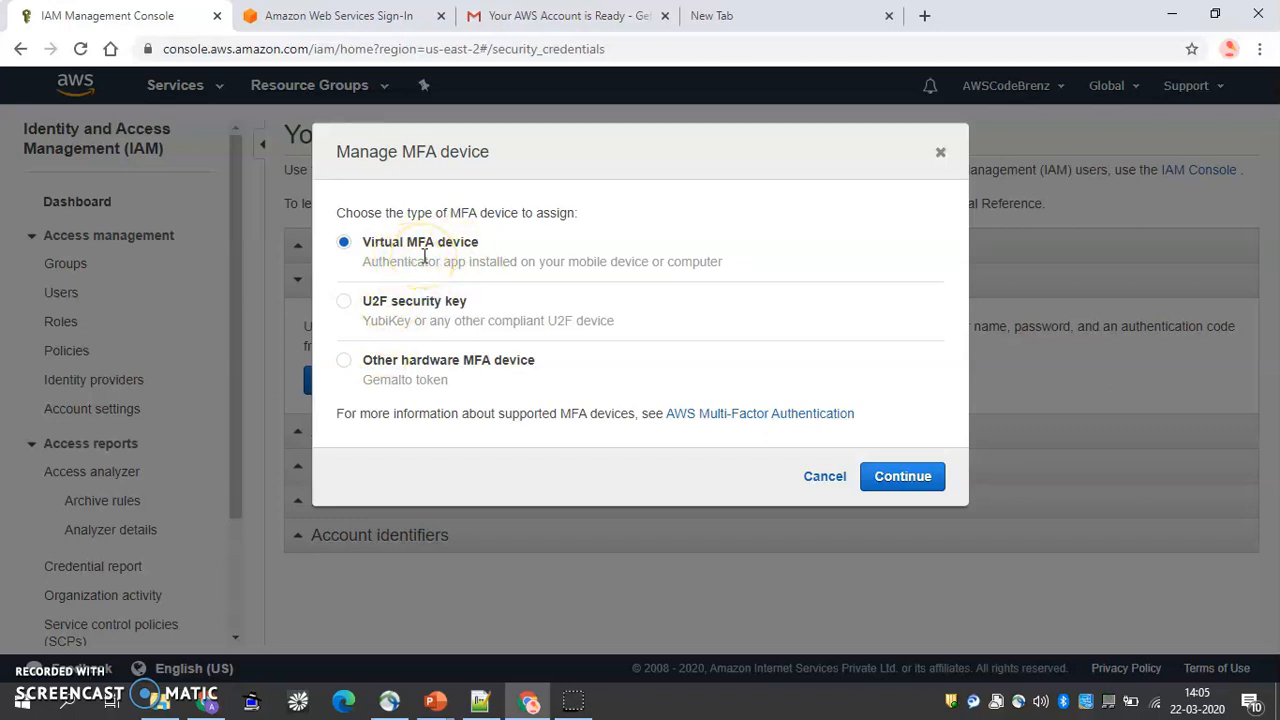
pyautogui.click(889, 478)
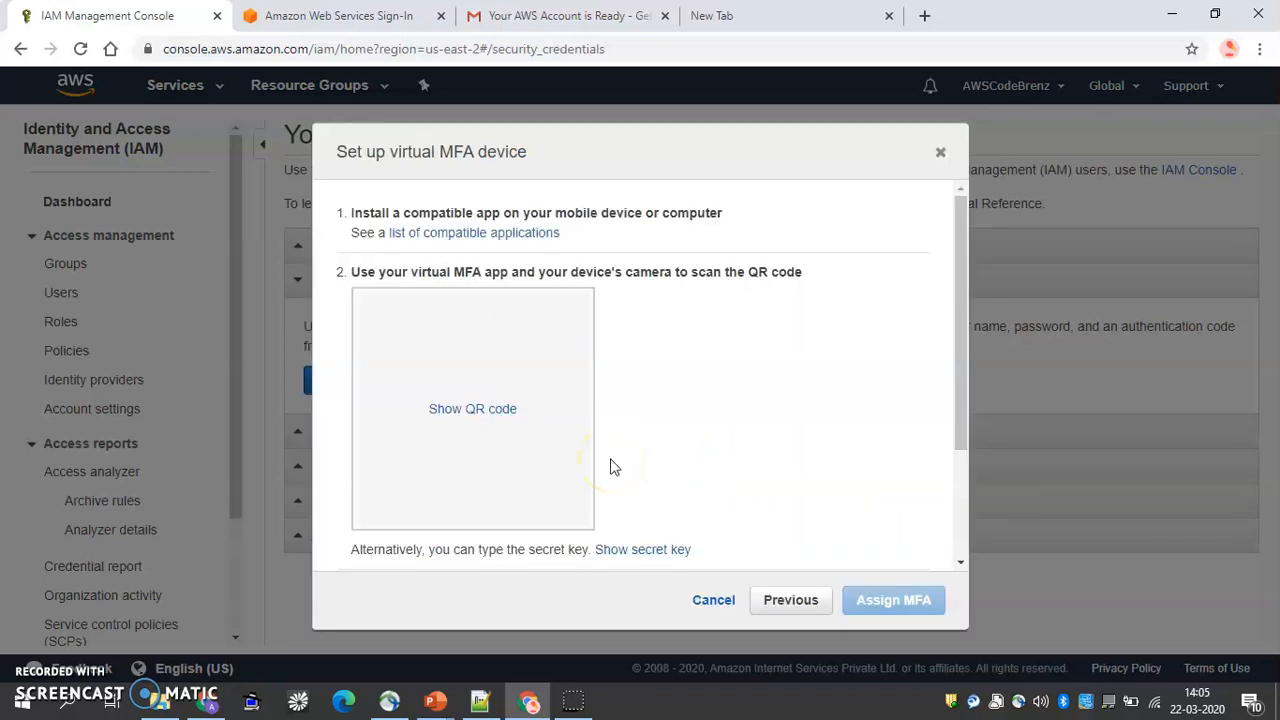
# Step: Scan the QR code, enter two consecutive authenticator codes, and assign the virtual MFA device
pyautogui.click(470, 409)
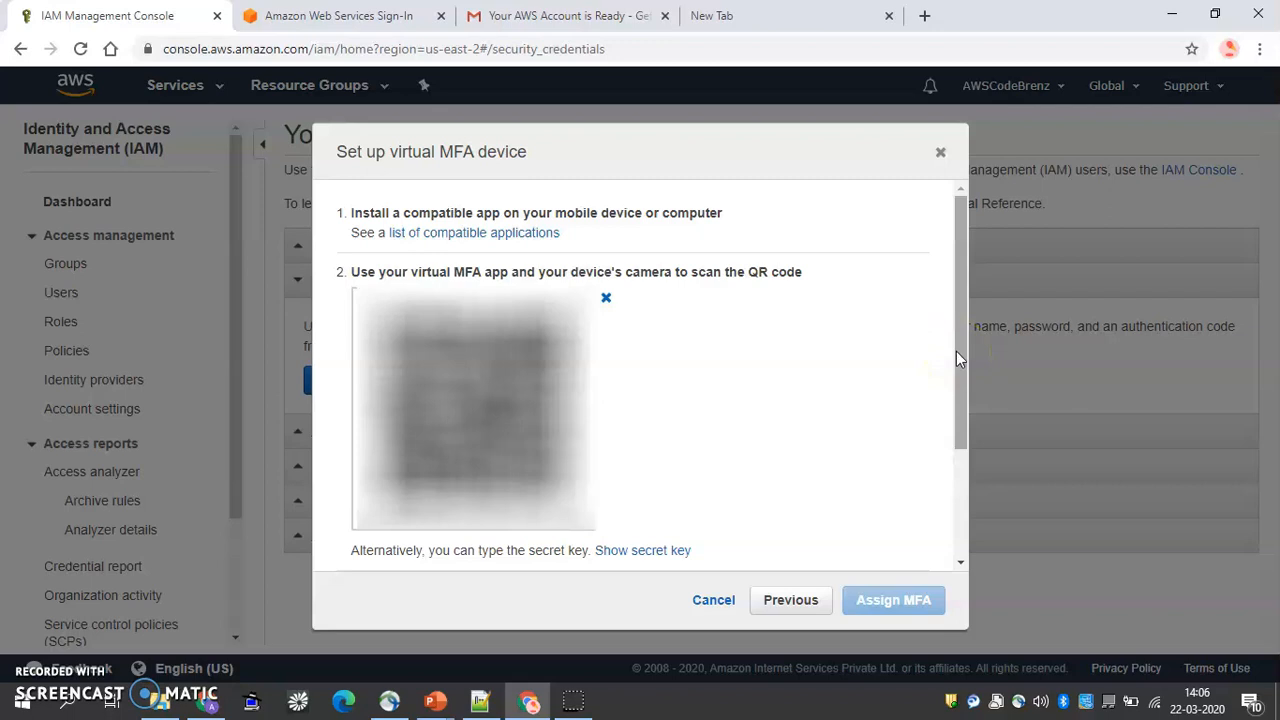
pyautogui.moveTo(960, 357); pyautogui.dragTo(933, 567)
pyautogui.click(513, 459)
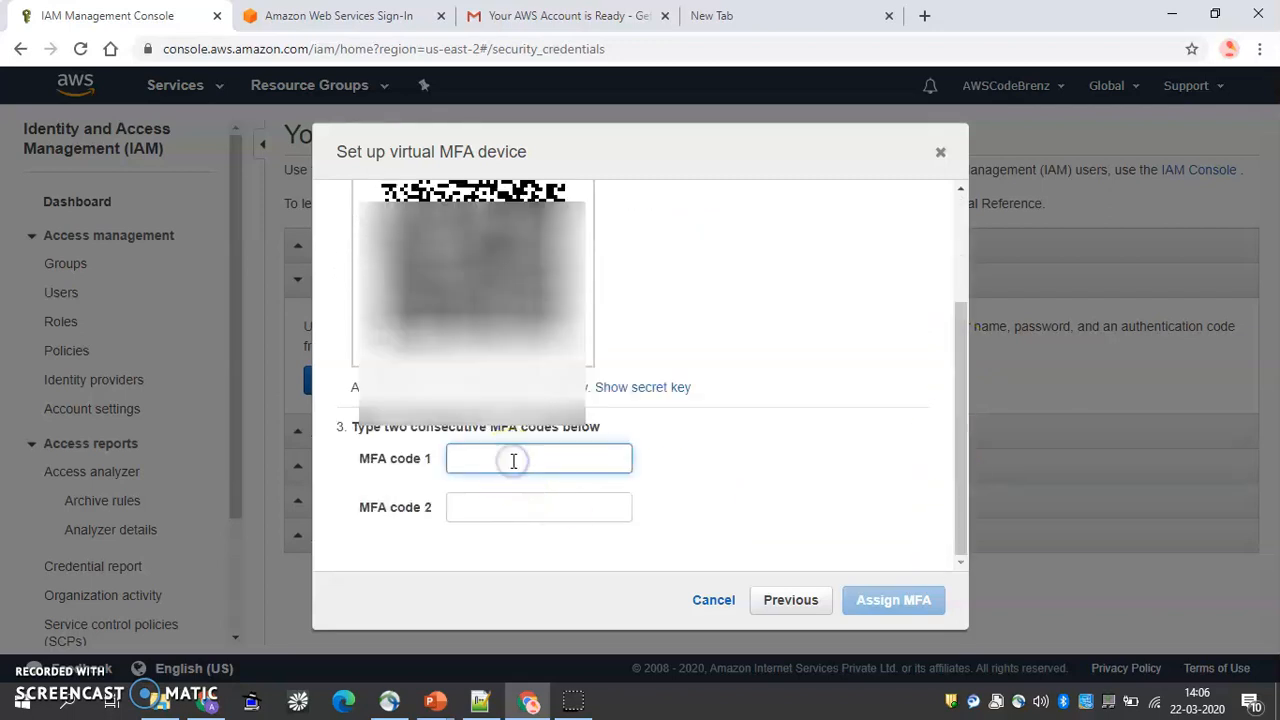
pyautogui.press('Tab')
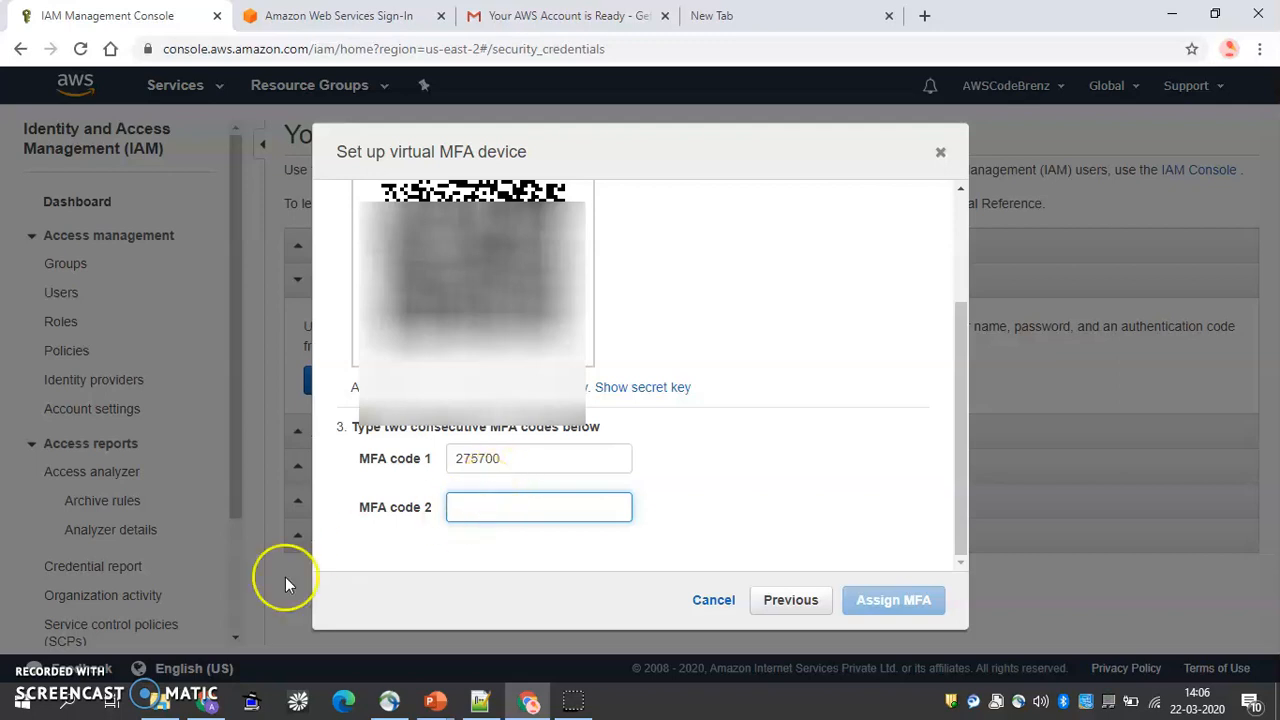
pyautogui.click(481, 508)
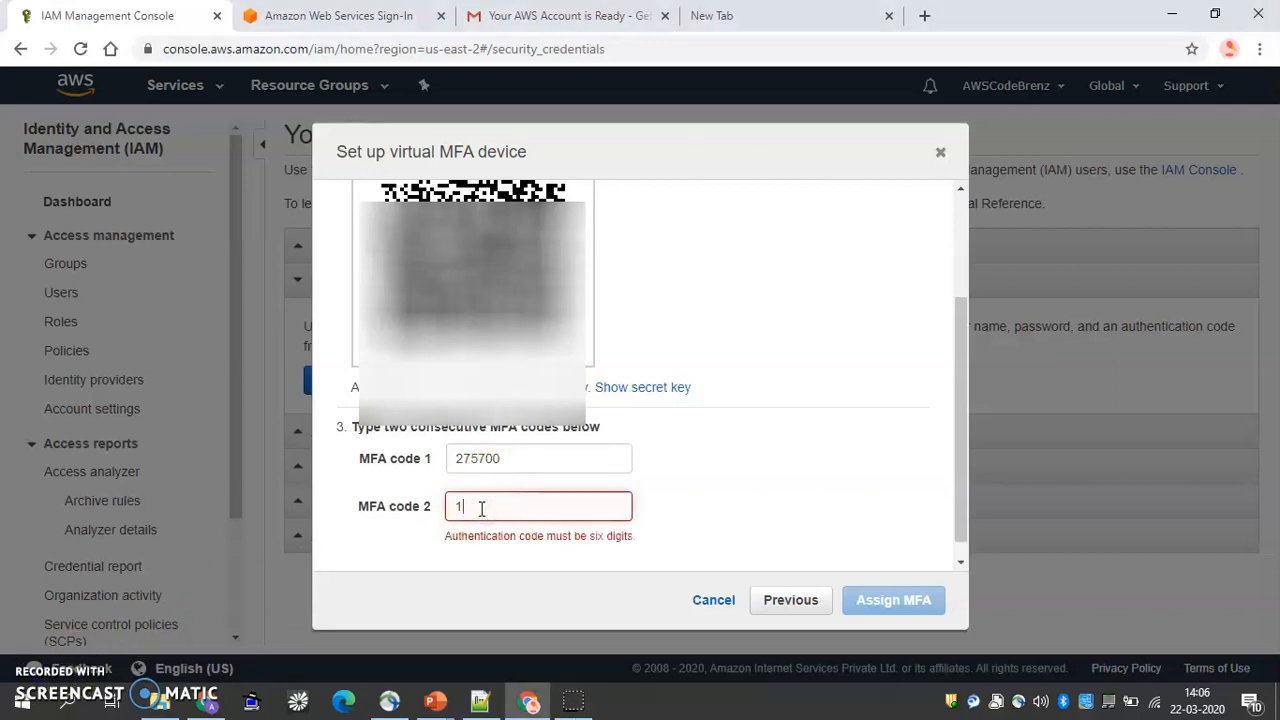
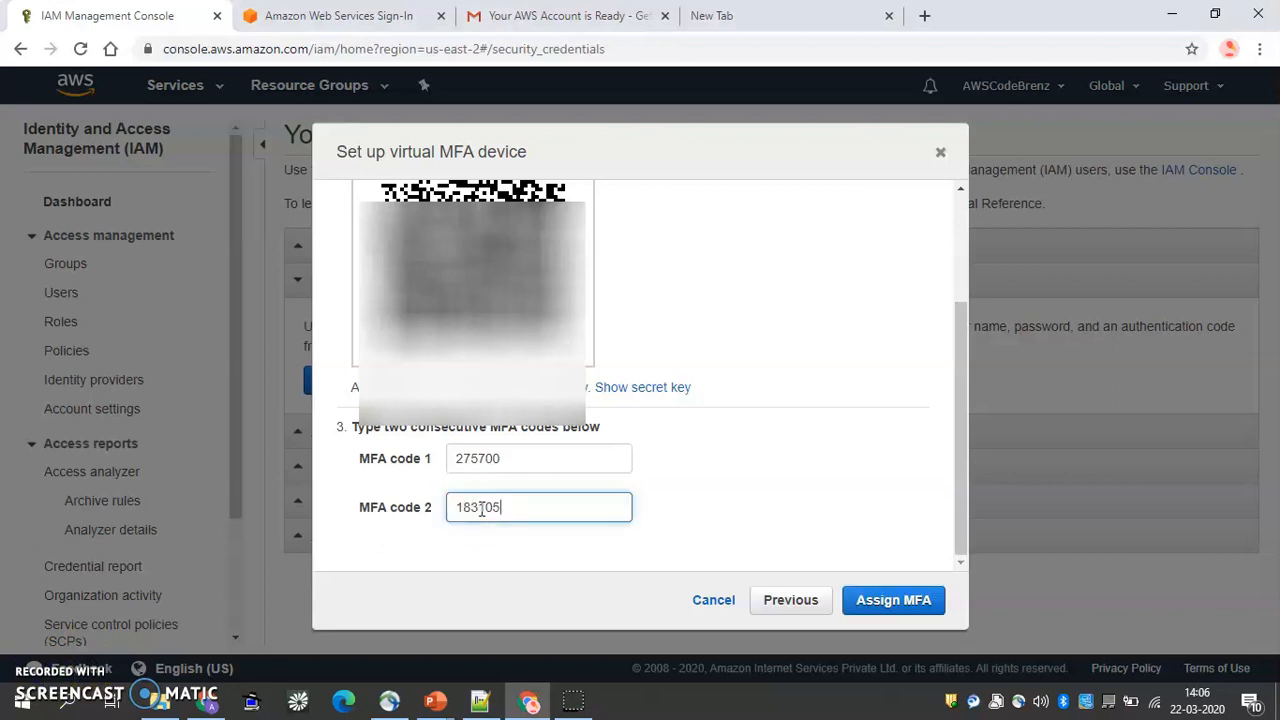
pyautogui.click(865, 600)
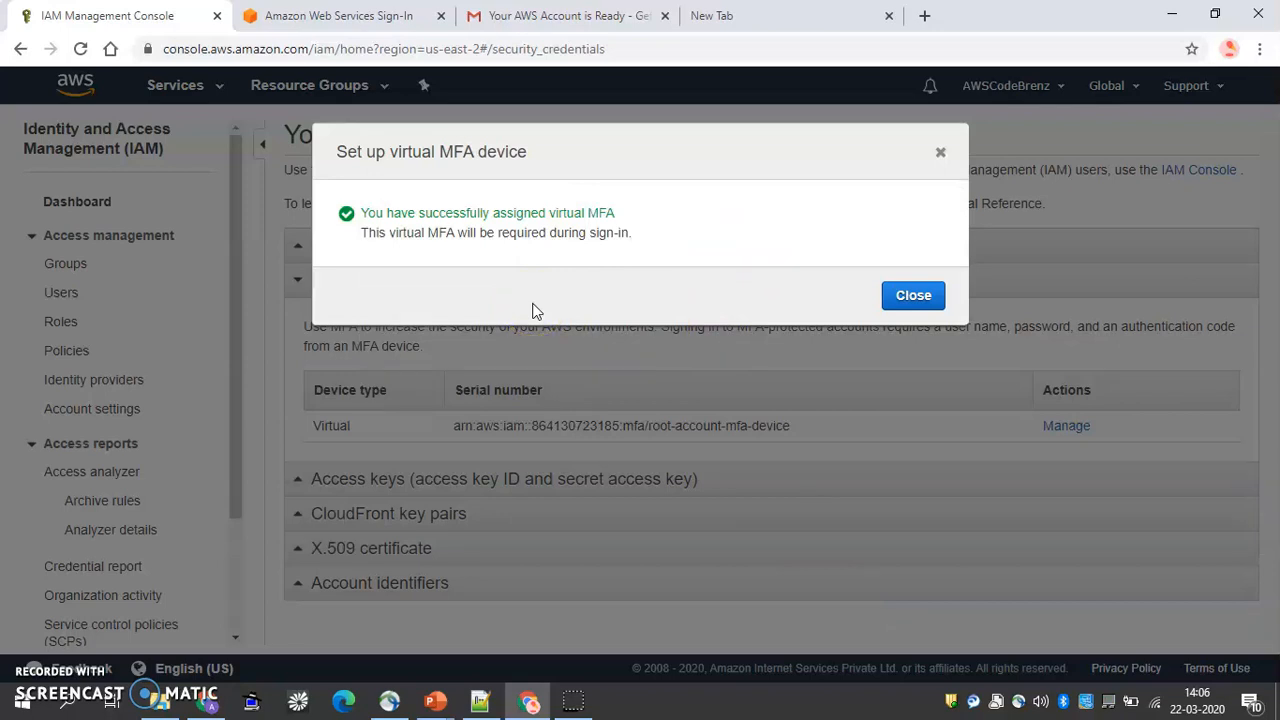
pyautogui.click(903, 301)
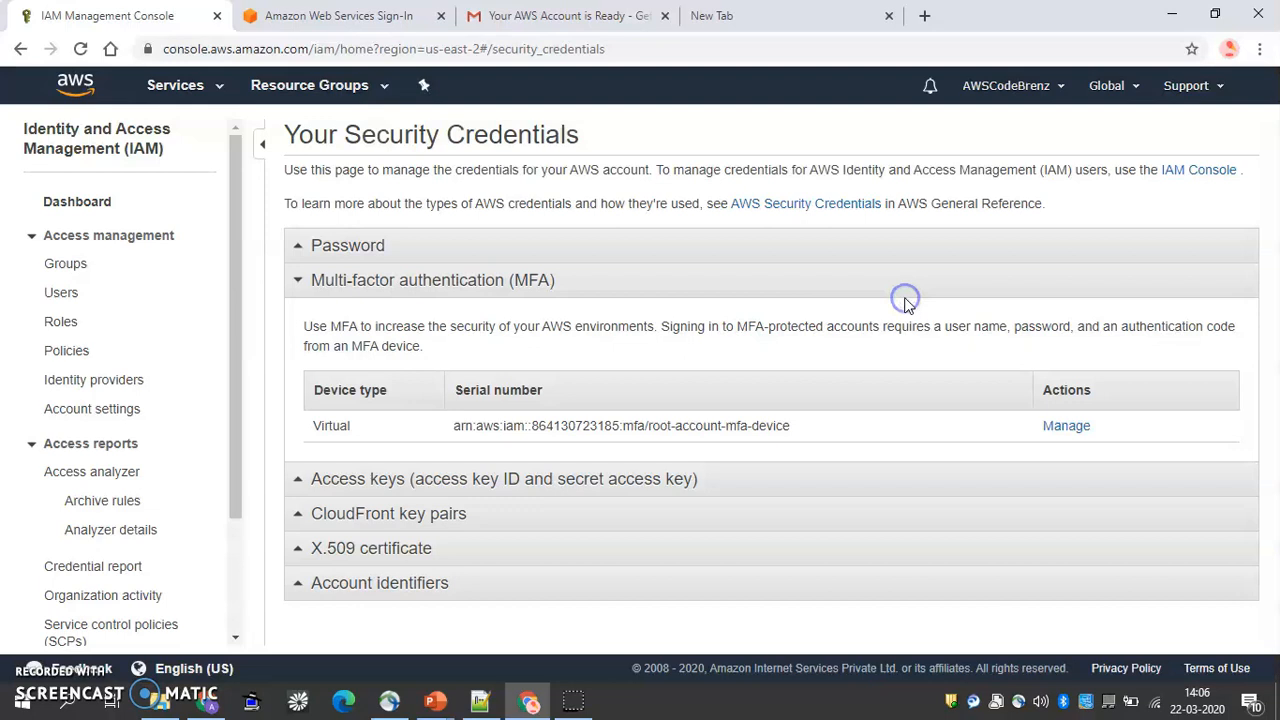
# Step: From the dashboard's 'Create individual IAM users' item, go to Users and choose Add user
pyautogui.click(80, 204)
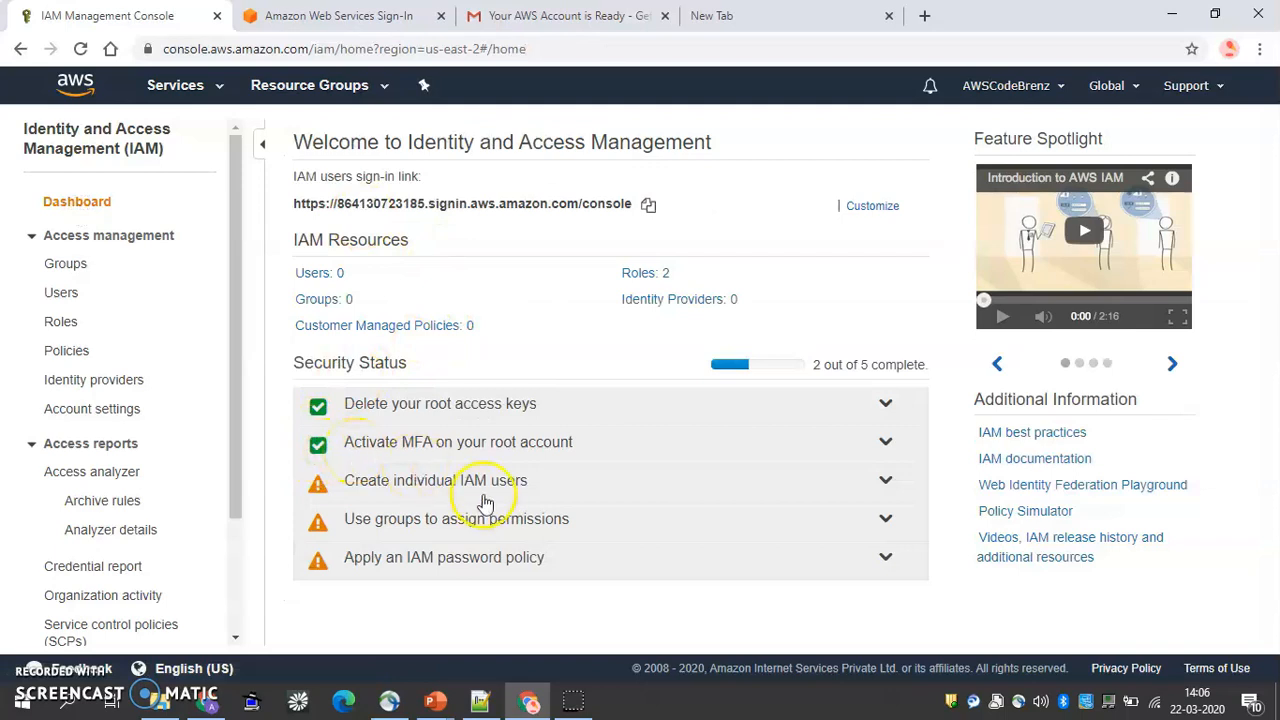
pyautogui.click(538, 480)
pyautogui.click(388, 581)
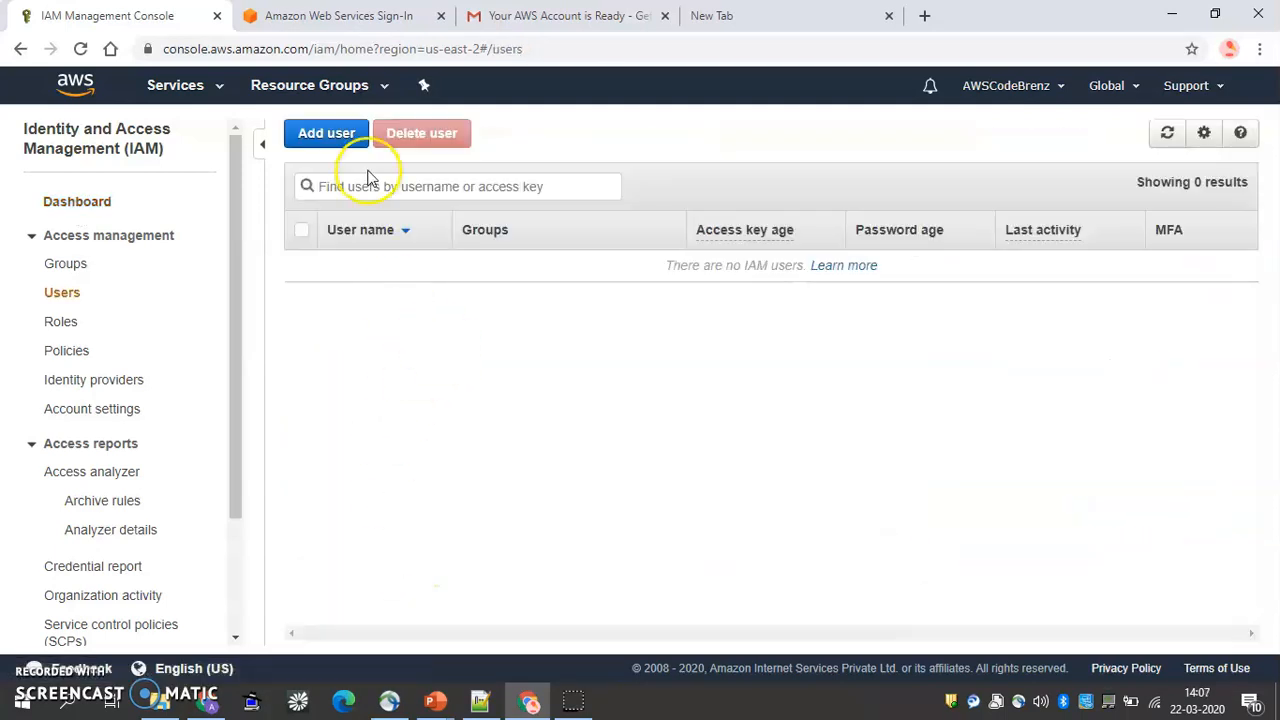
pyautogui.click(330, 140)
# Step: Name the new IAM user and enable both programmatic and console access
pyautogui.click(447, 280)
pyautogui.write('awsco')
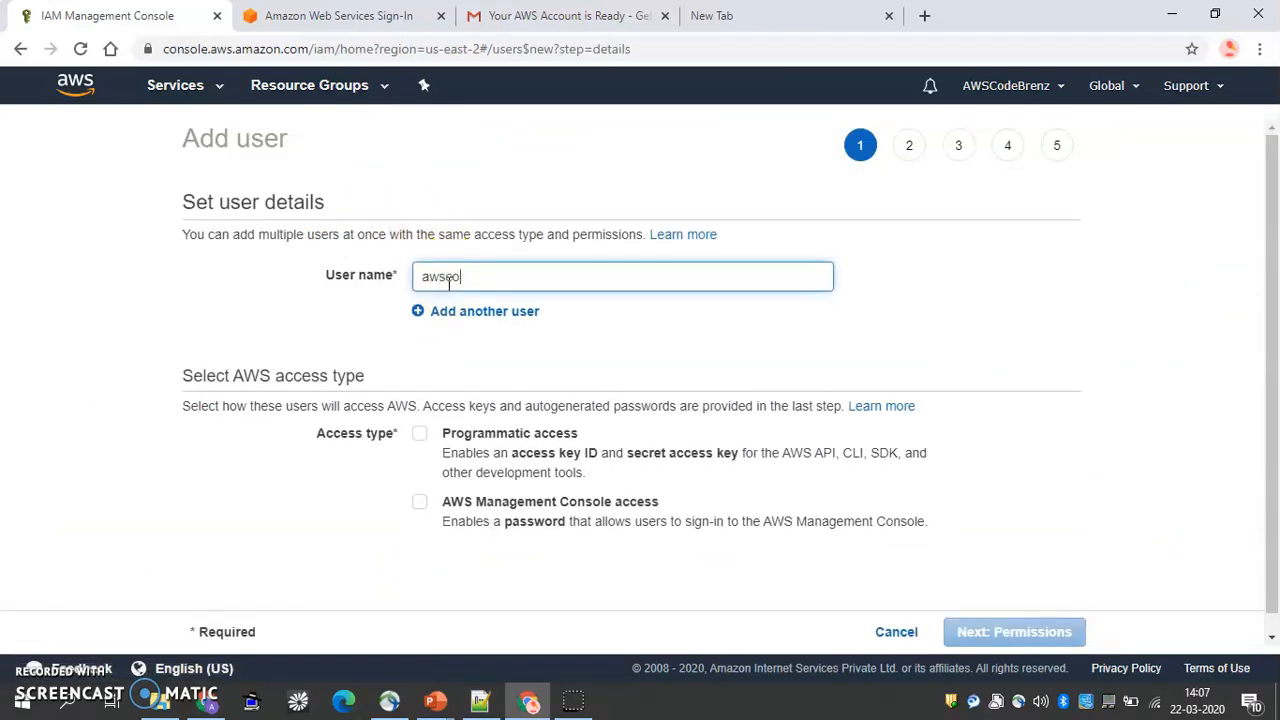
pyautogui.write('debrenz')
pyautogui.click(420, 435)
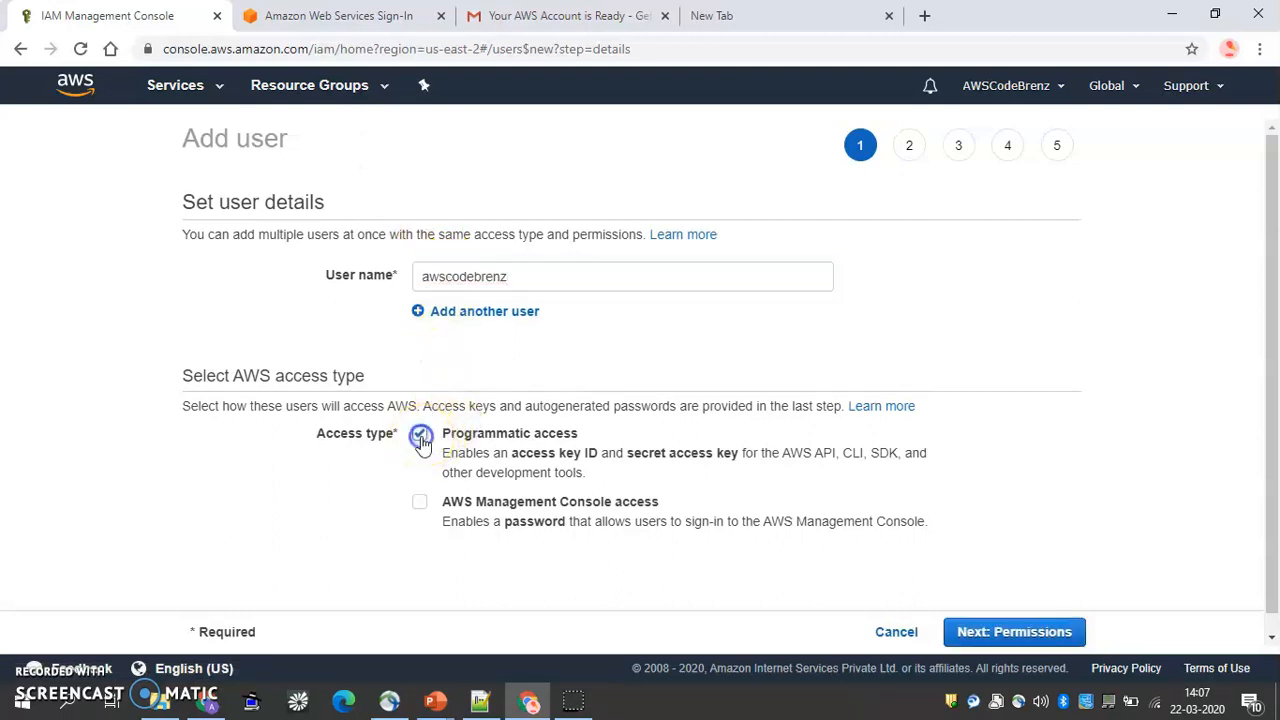
pyautogui.click(419, 503)
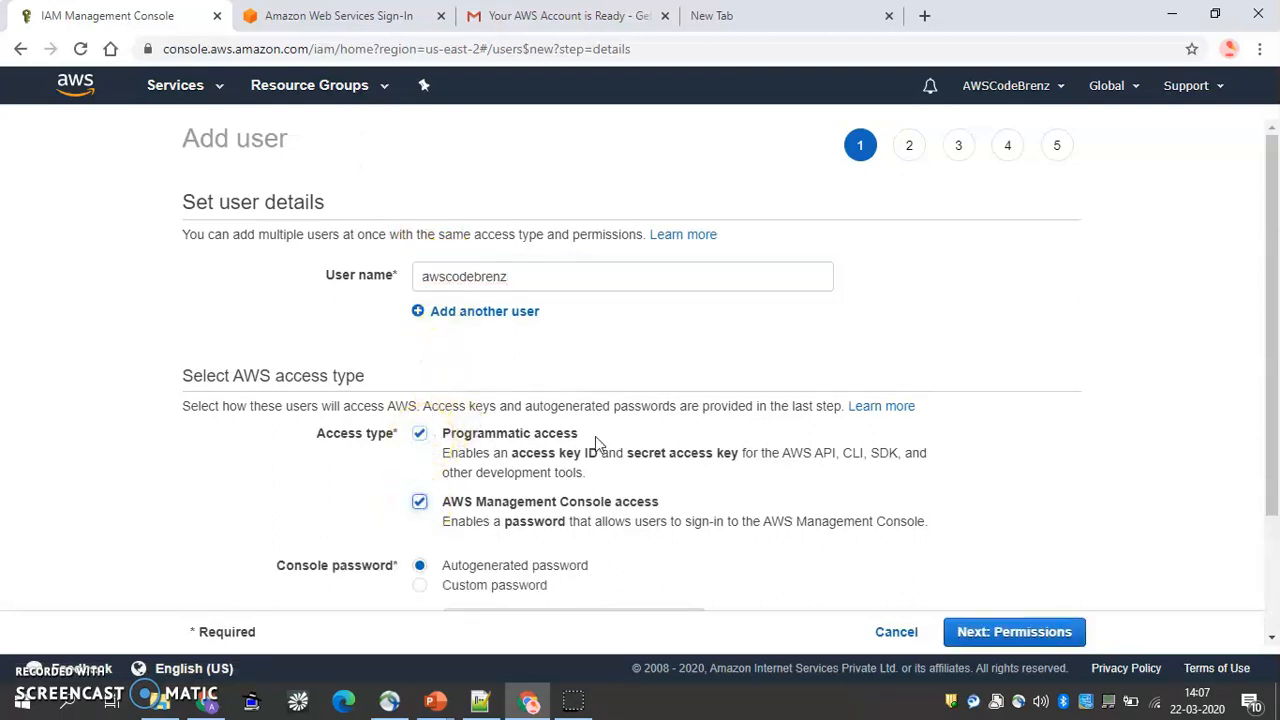
# Step: Give the user a custom console password with no required reset at first sign-in
pyautogui.scroll(-1, 1275, 372)
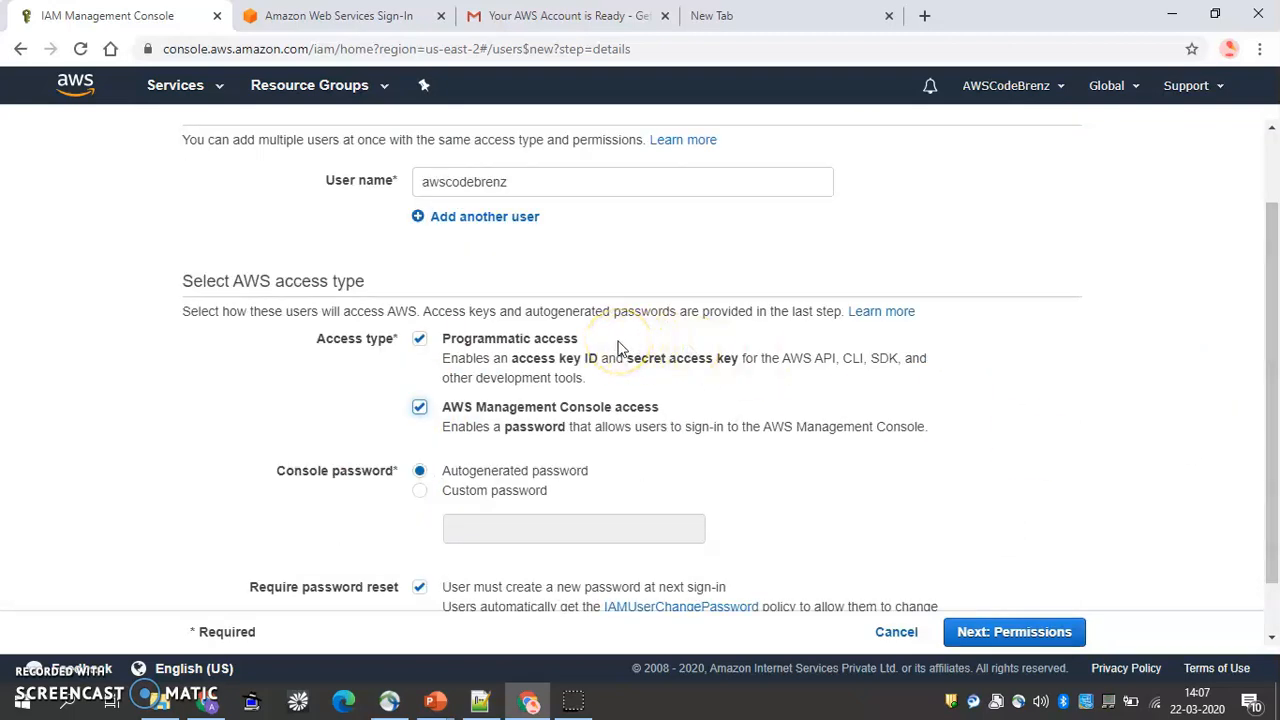
pyautogui.click(471, 492)
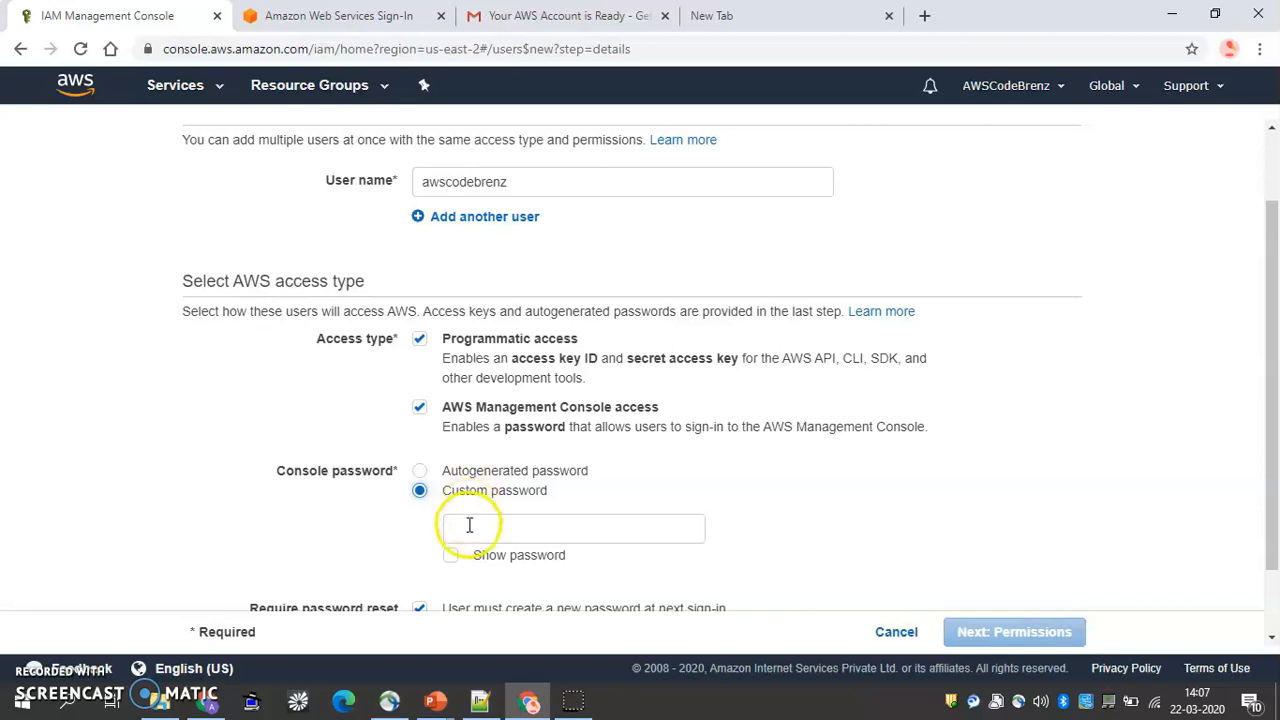
pyautogui.click(469, 525)
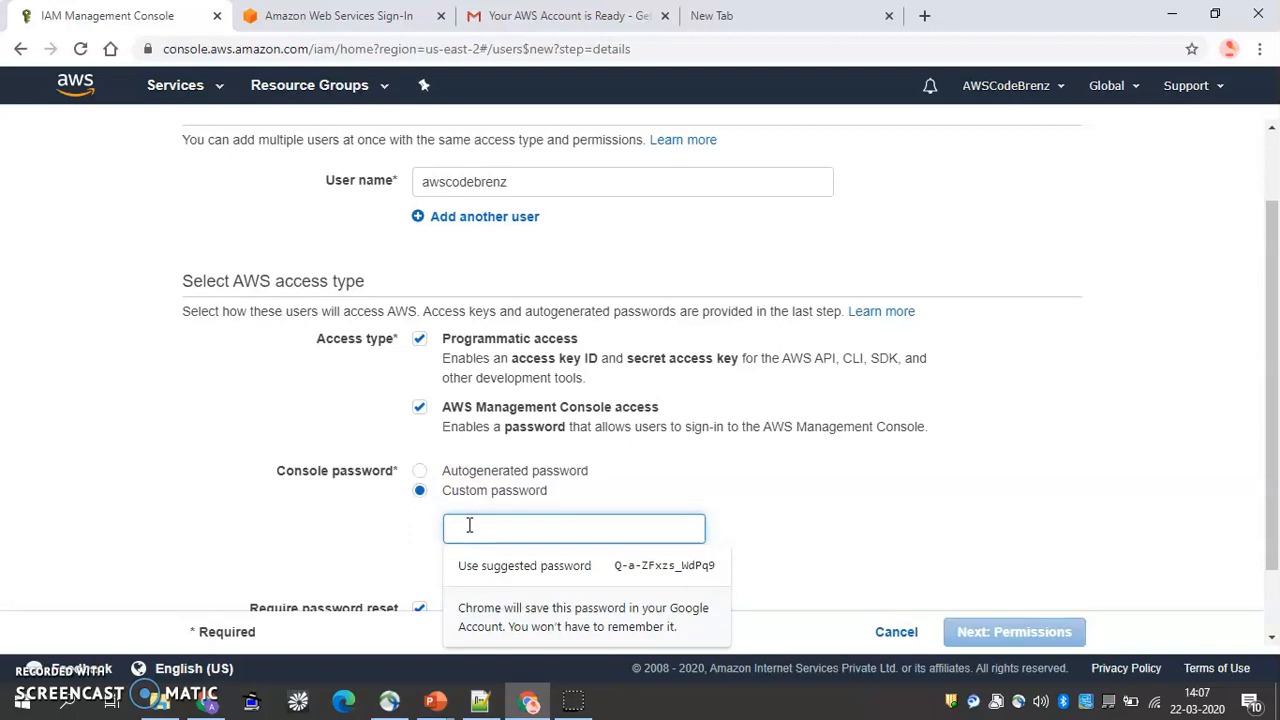
pyautogui.moveTo(1262, 434); pyautogui.dragTo(1275, 530)
pyautogui.write('•••••')
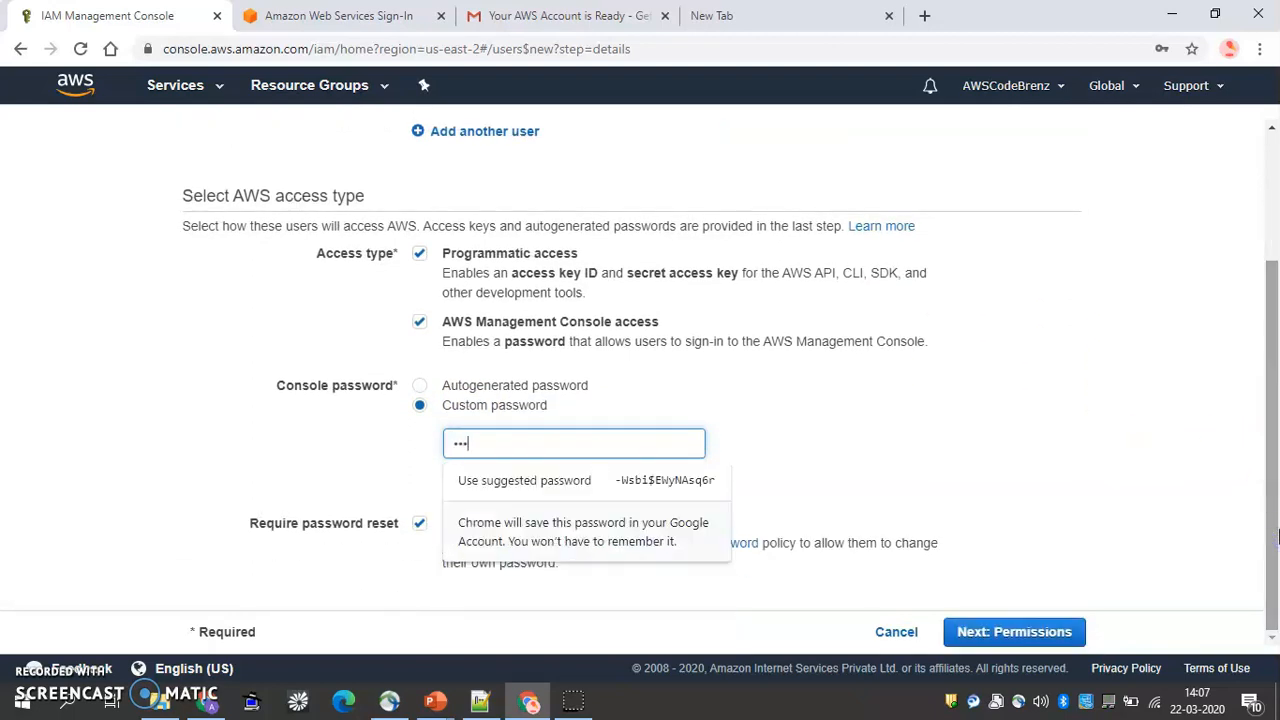
pyautogui.write('•')
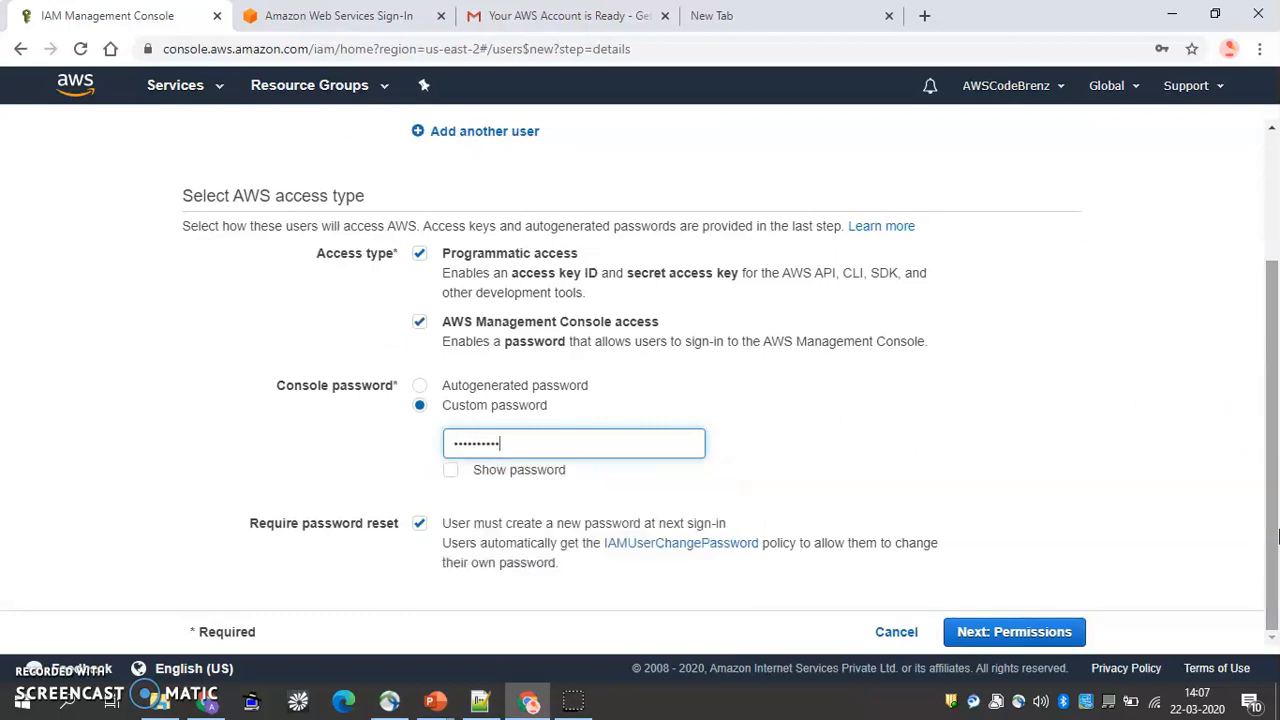
pyautogui.click(420, 525)
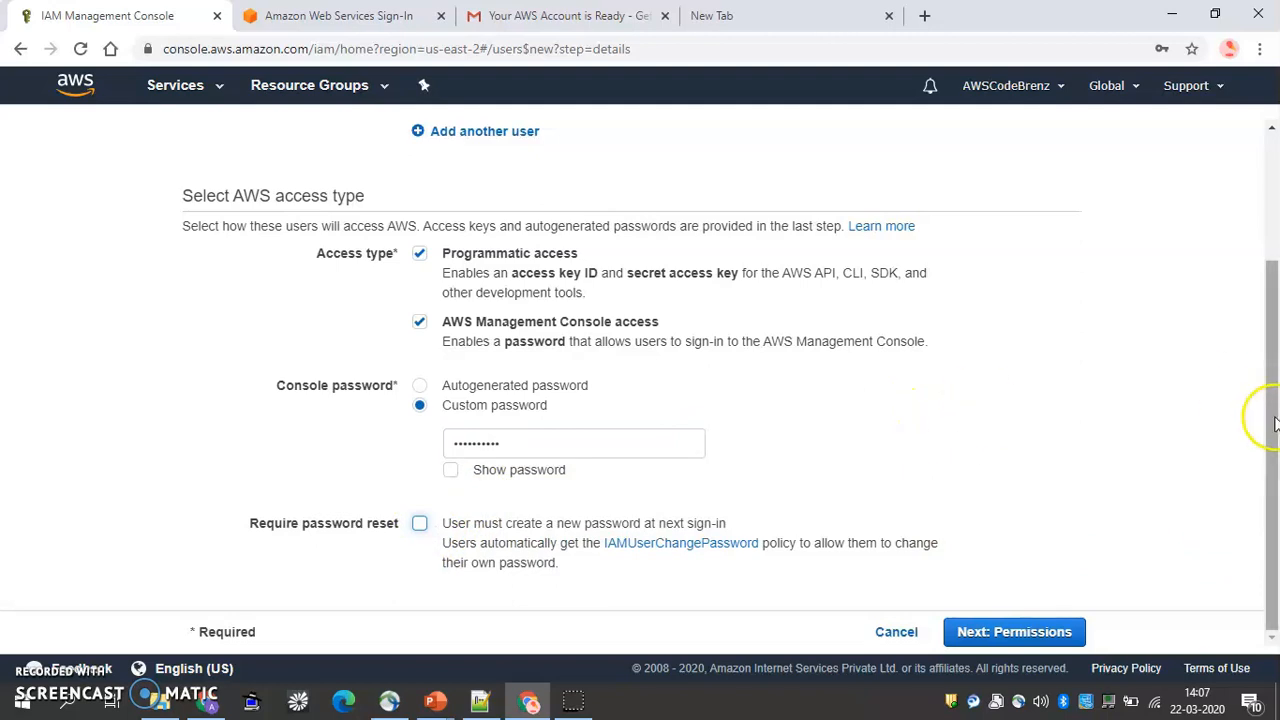
pyautogui.click(1016, 632)
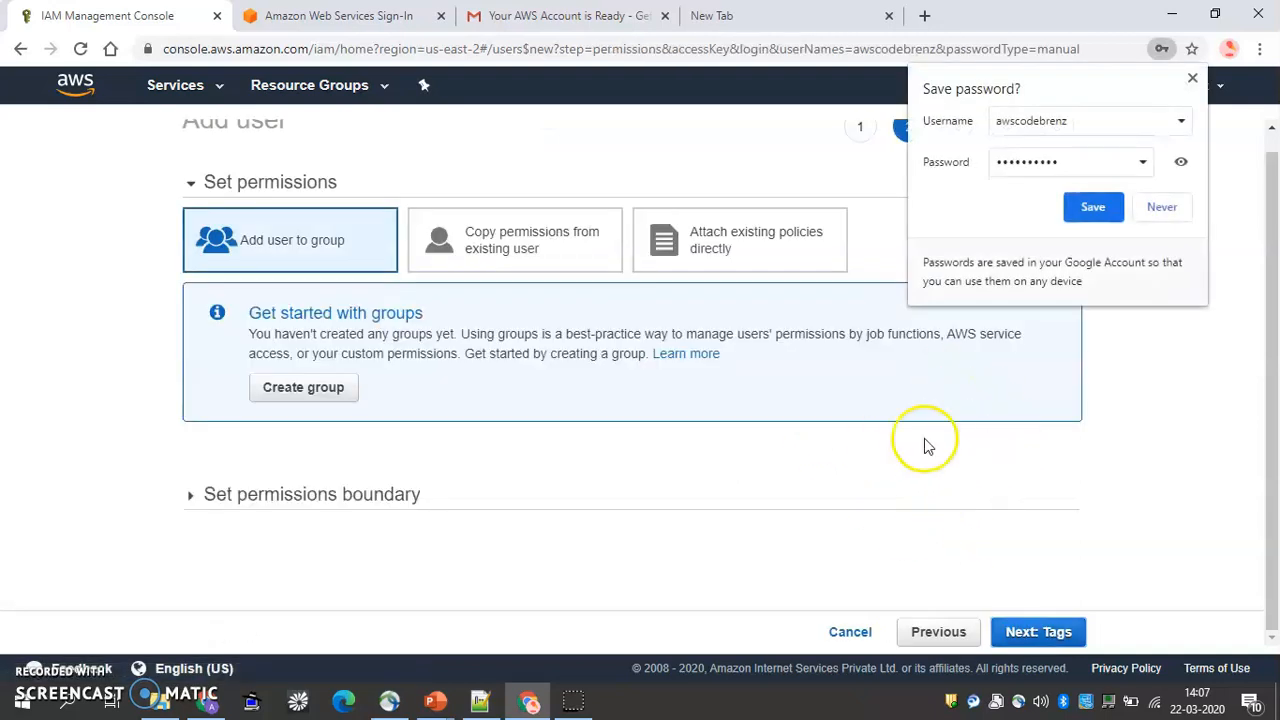
# Step: Decline the browser's save-password prompt and create the user without tags
pyautogui.click(1160, 208)
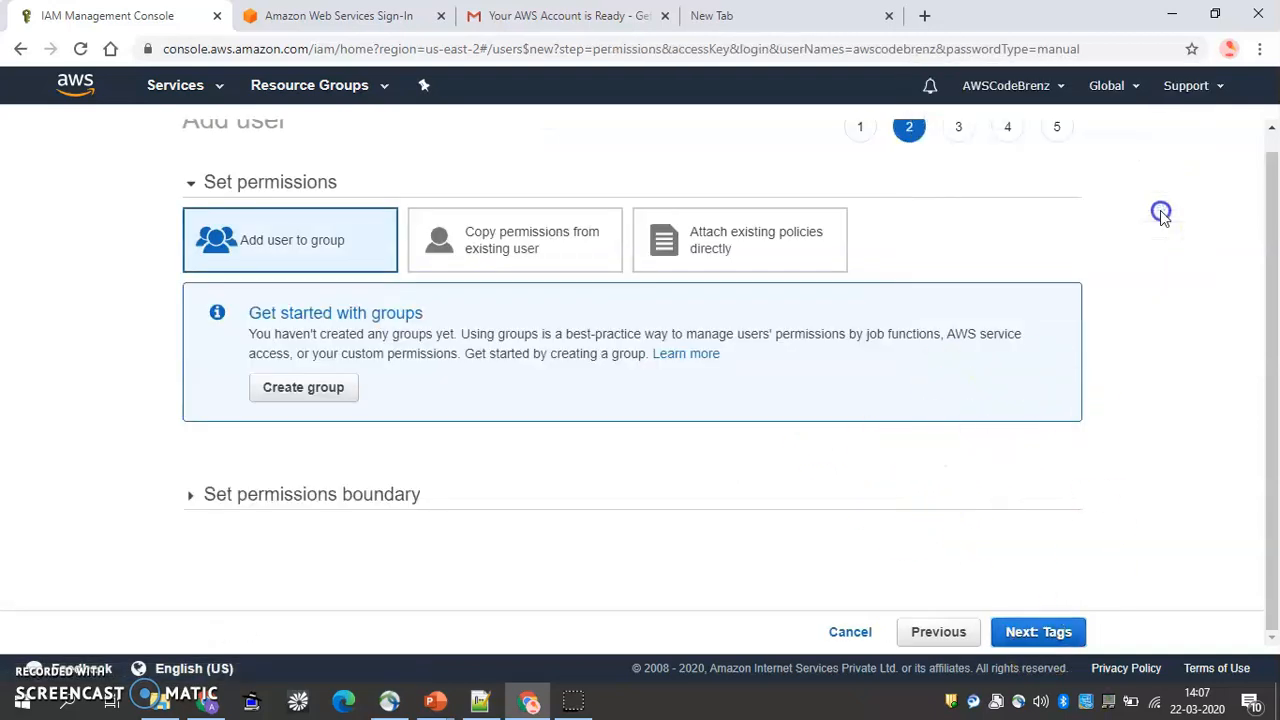
pyautogui.click(1038, 636)
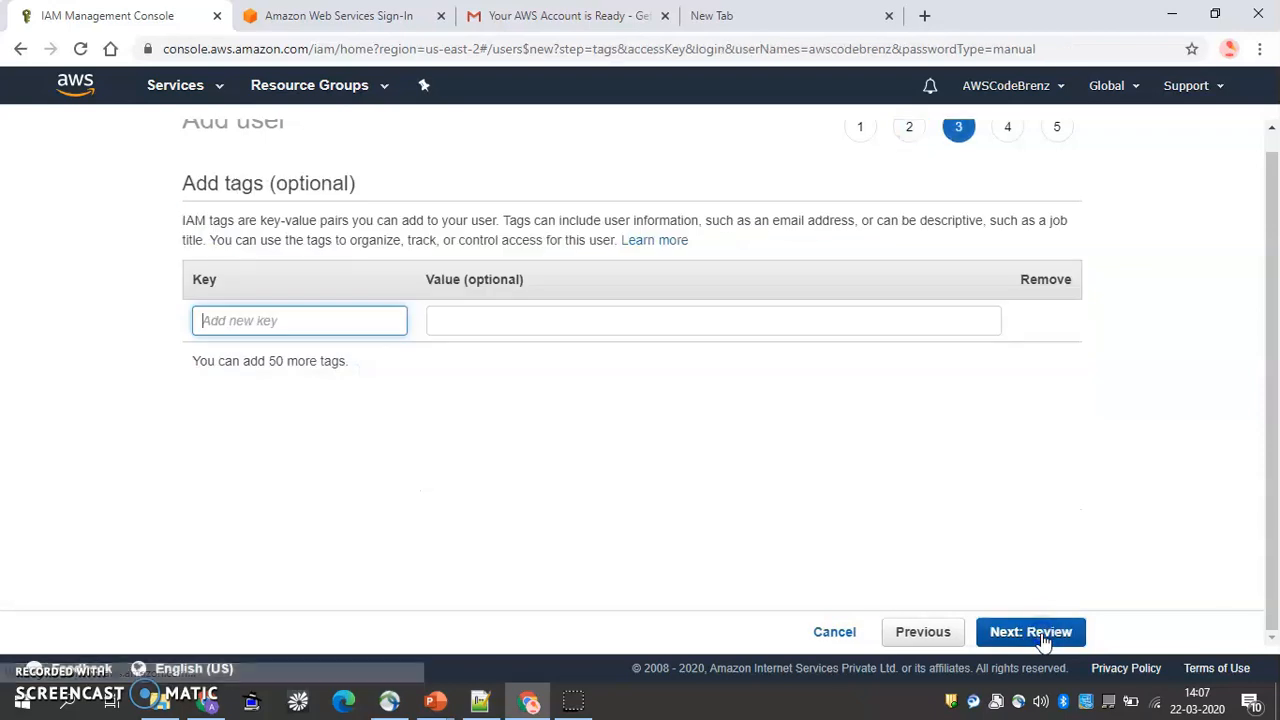
pyautogui.click(1030, 634)
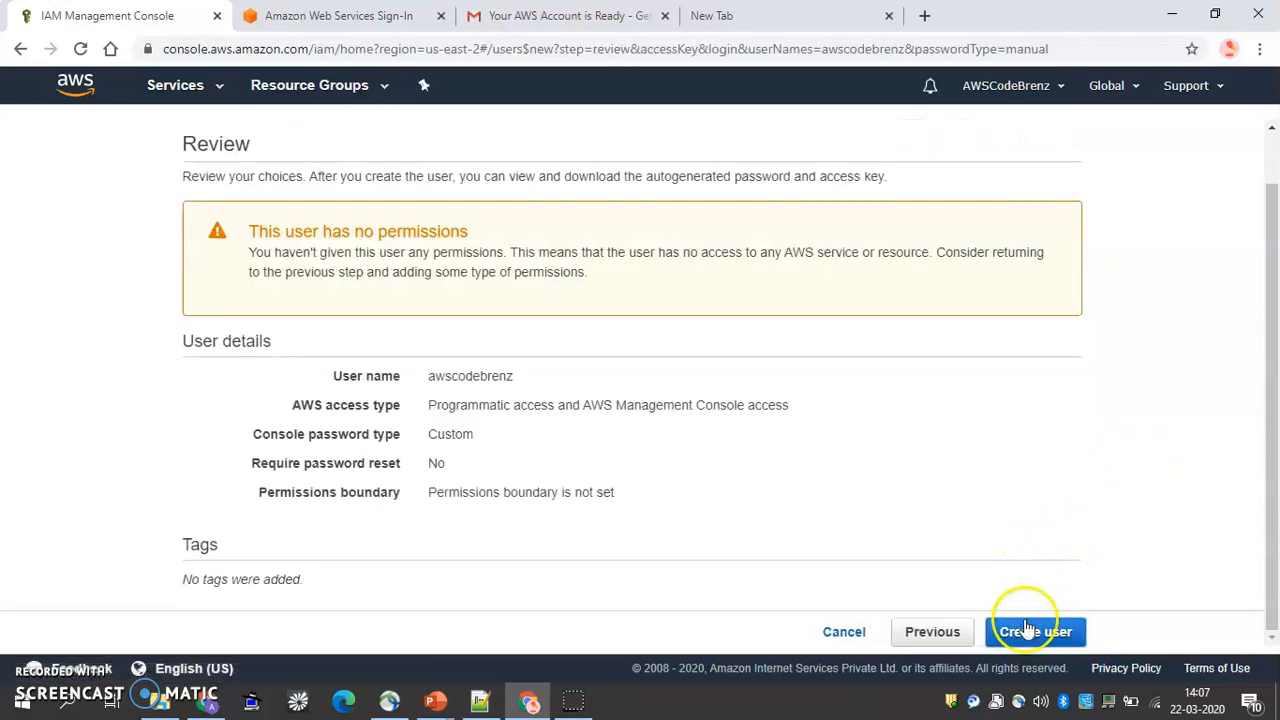
pyautogui.click(1022, 632)
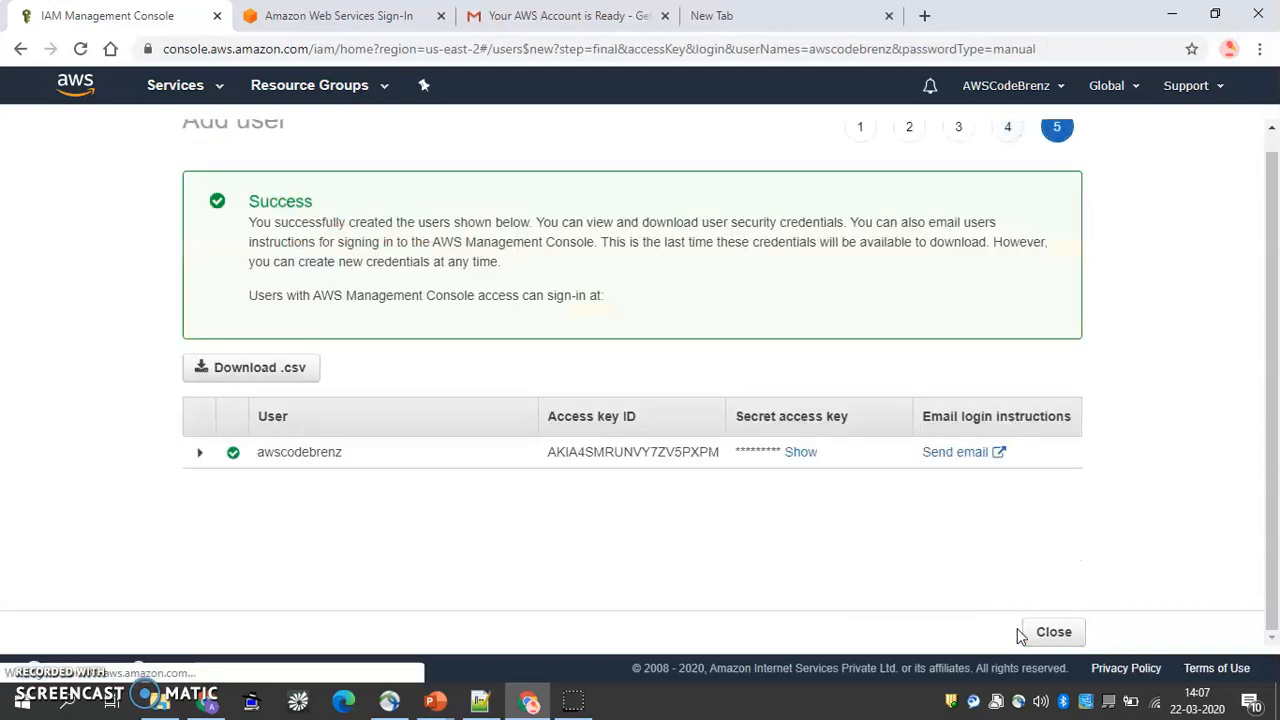
pyautogui.click(1058, 632)
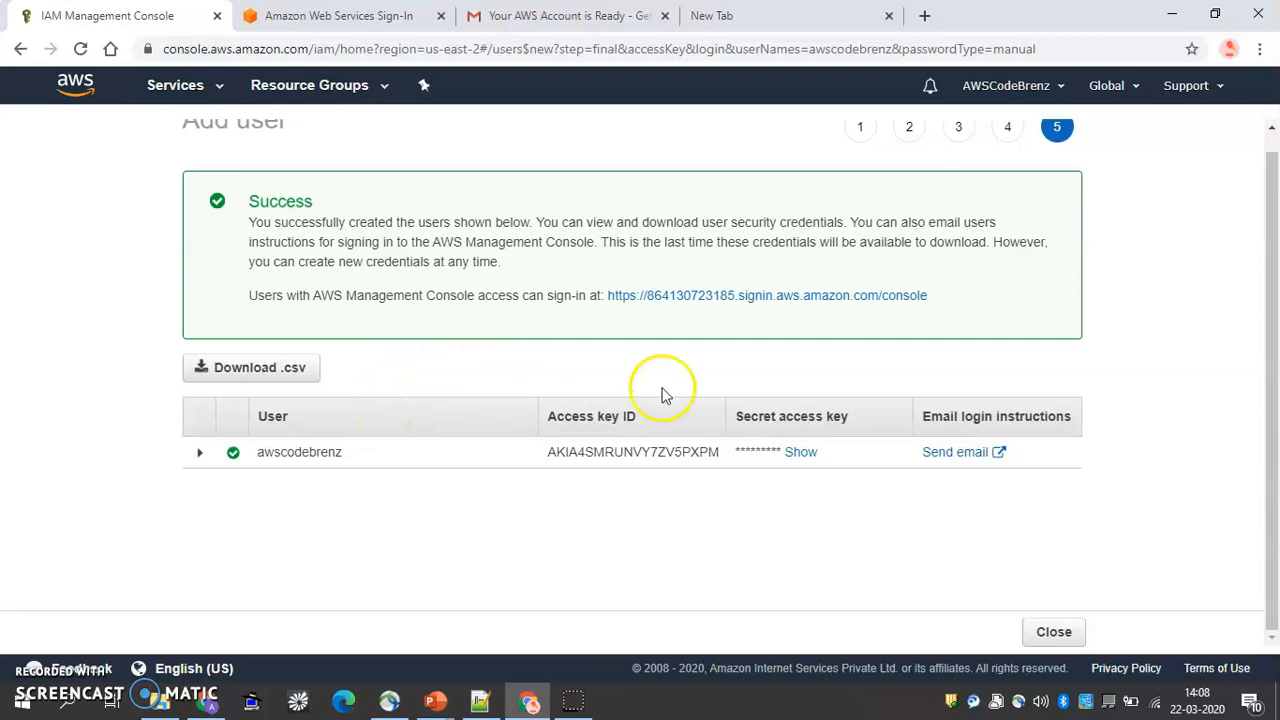
# Step: Download the new user's credentials .csv file
pyautogui.click(267, 372)
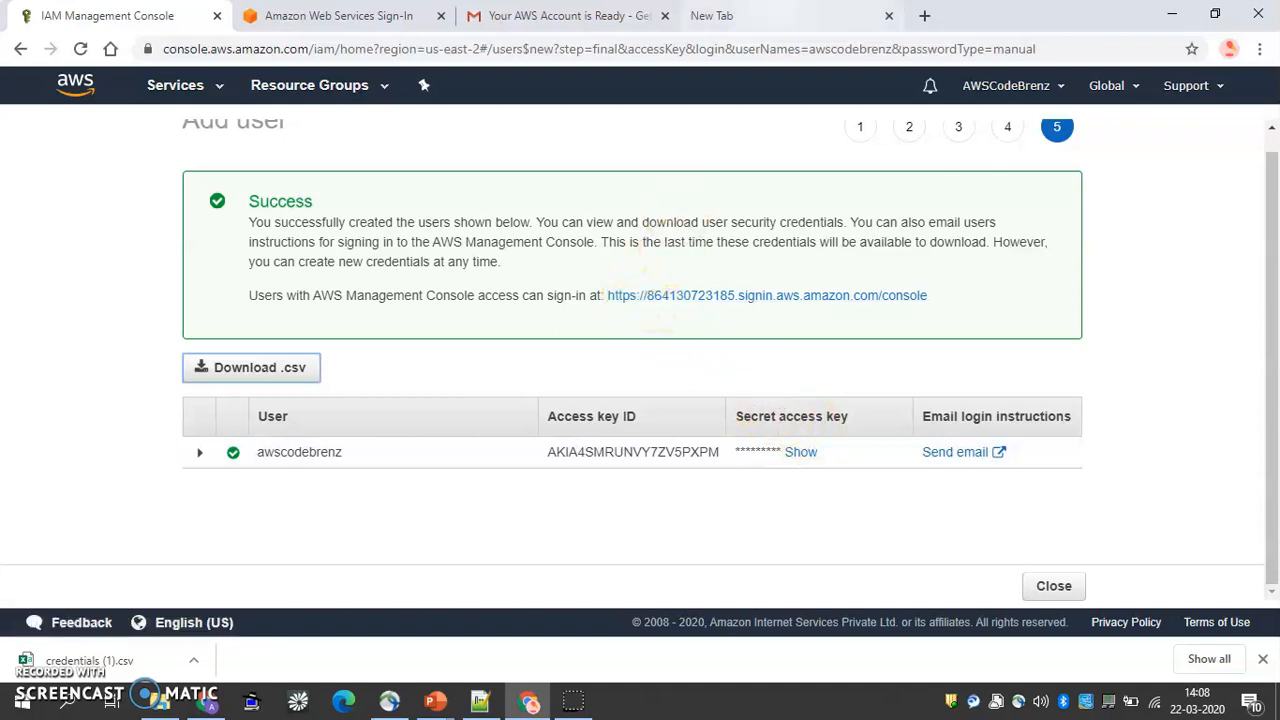
pyautogui.click(773, 15)
pyautogui.click(107, 15)
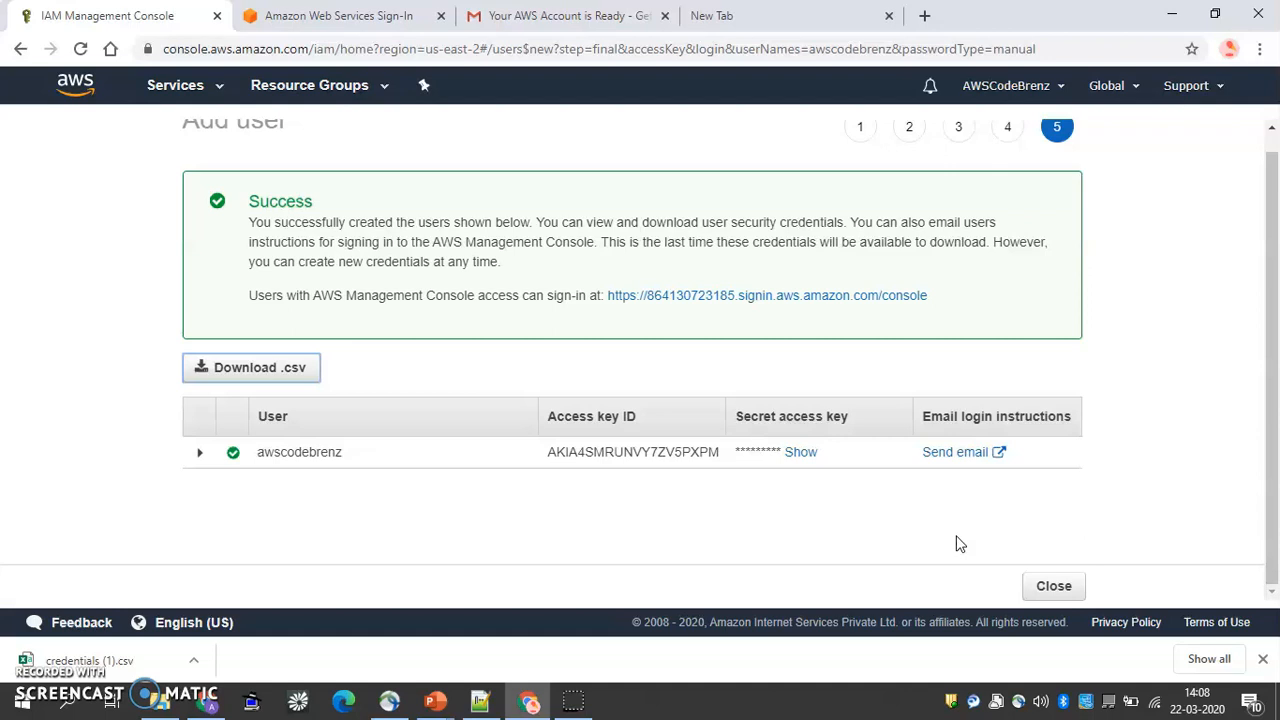
# Step: Create the CodeBrenzAdmin group with the AdministratorAccess policy attached
pyautogui.click(1054, 587)
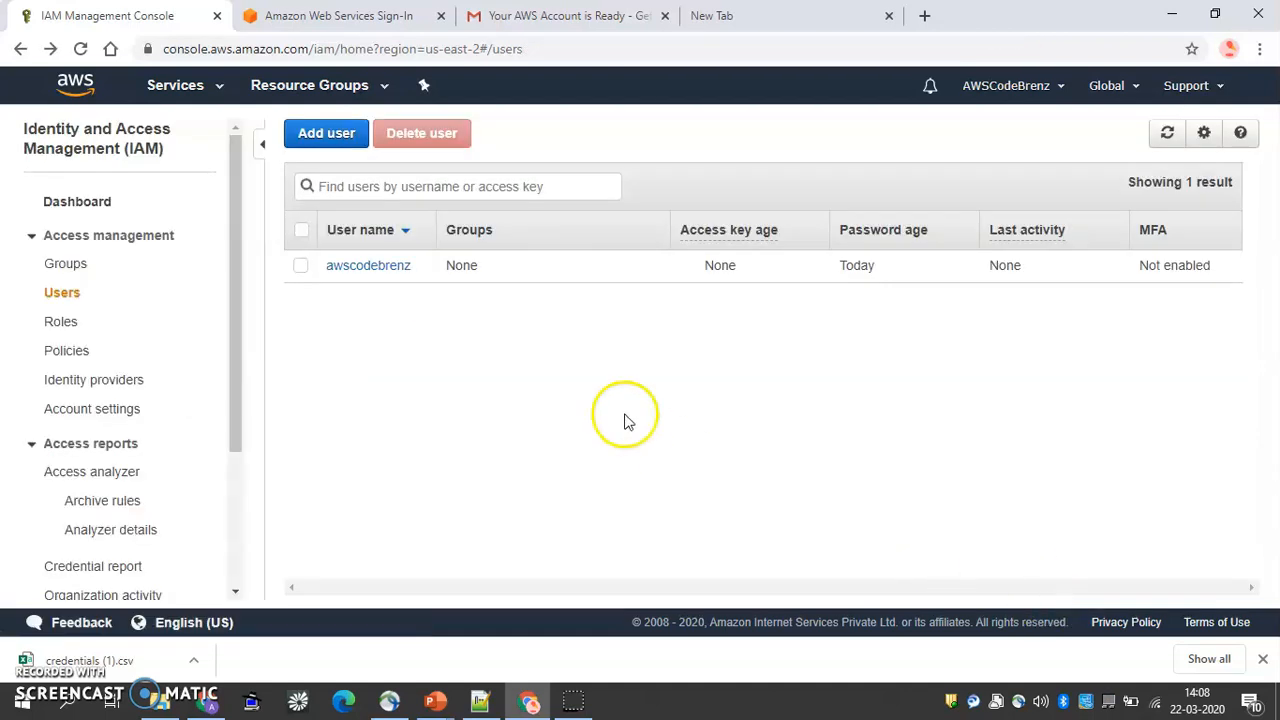
pyautogui.click(87, 212)
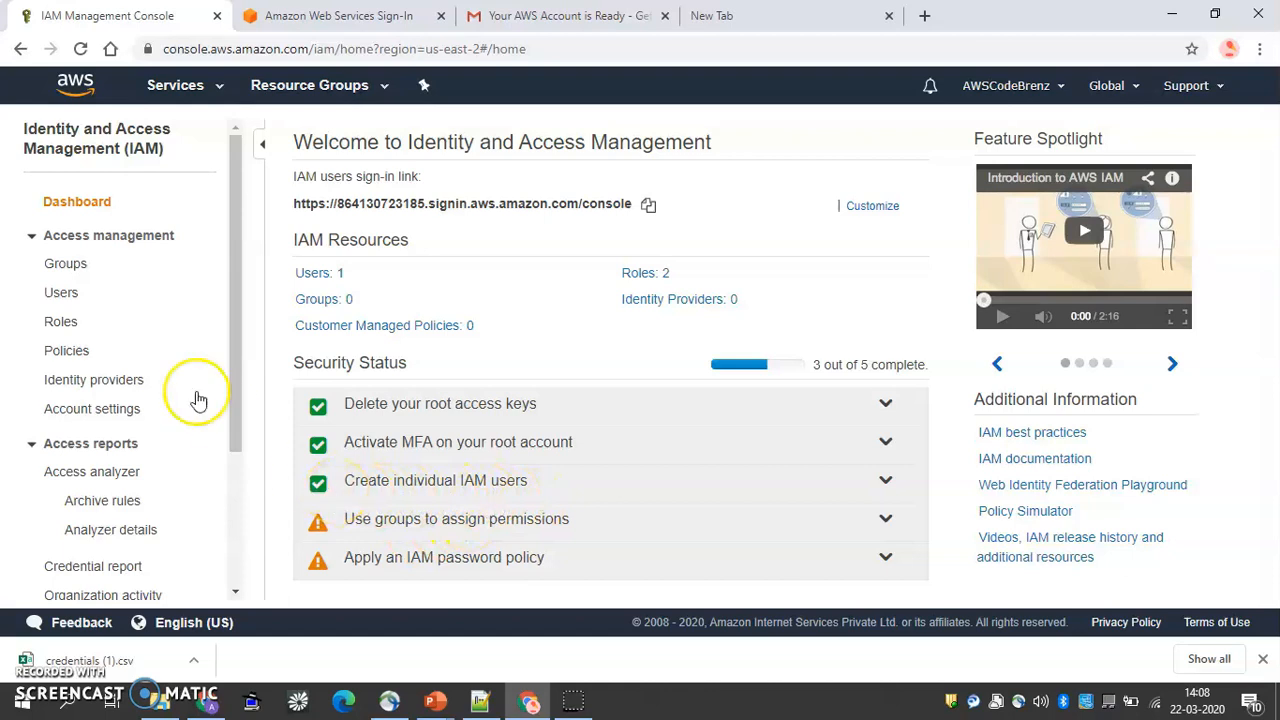
pyautogui.click(65, 266)
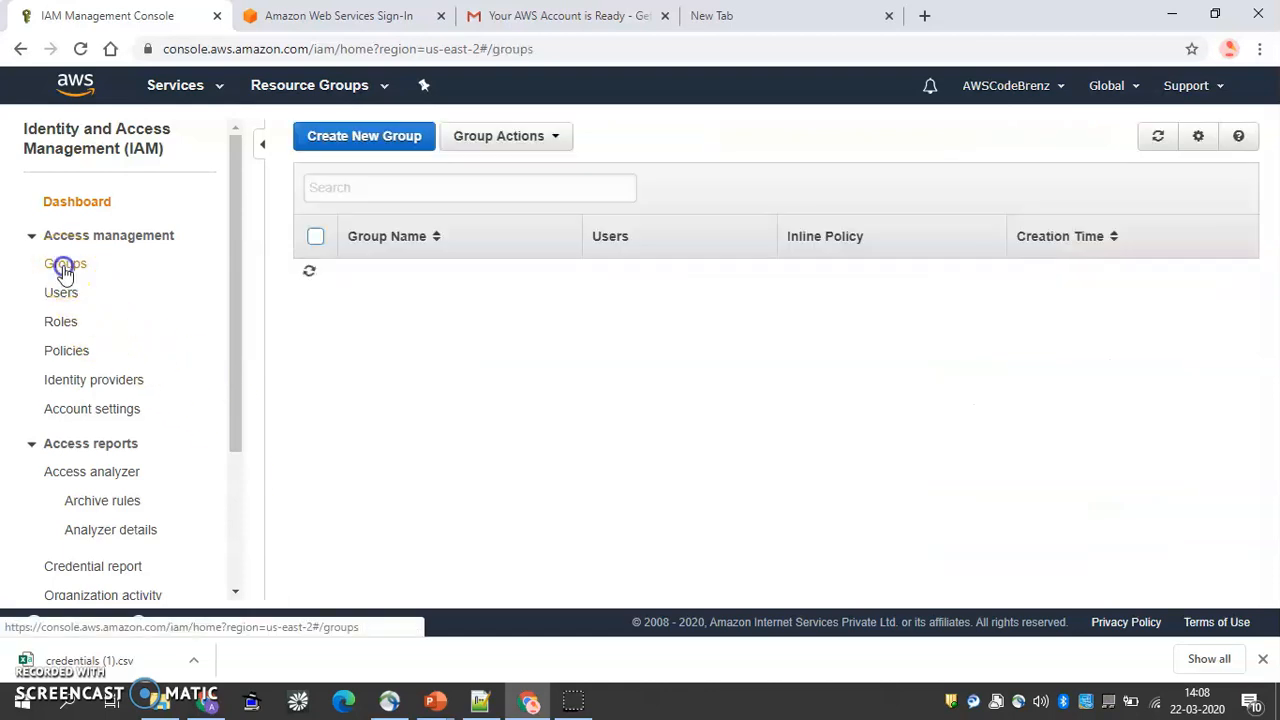
pyautogui.click(385, 150)
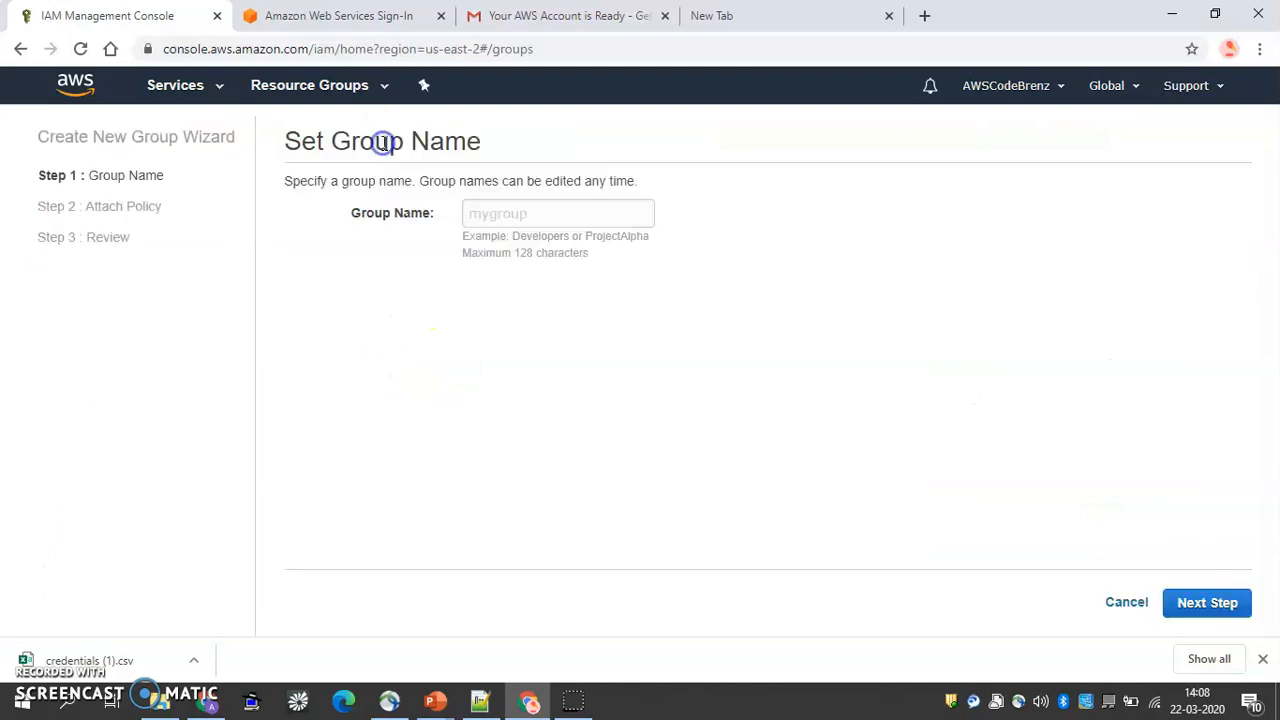
pyautogui.click(513, 210)
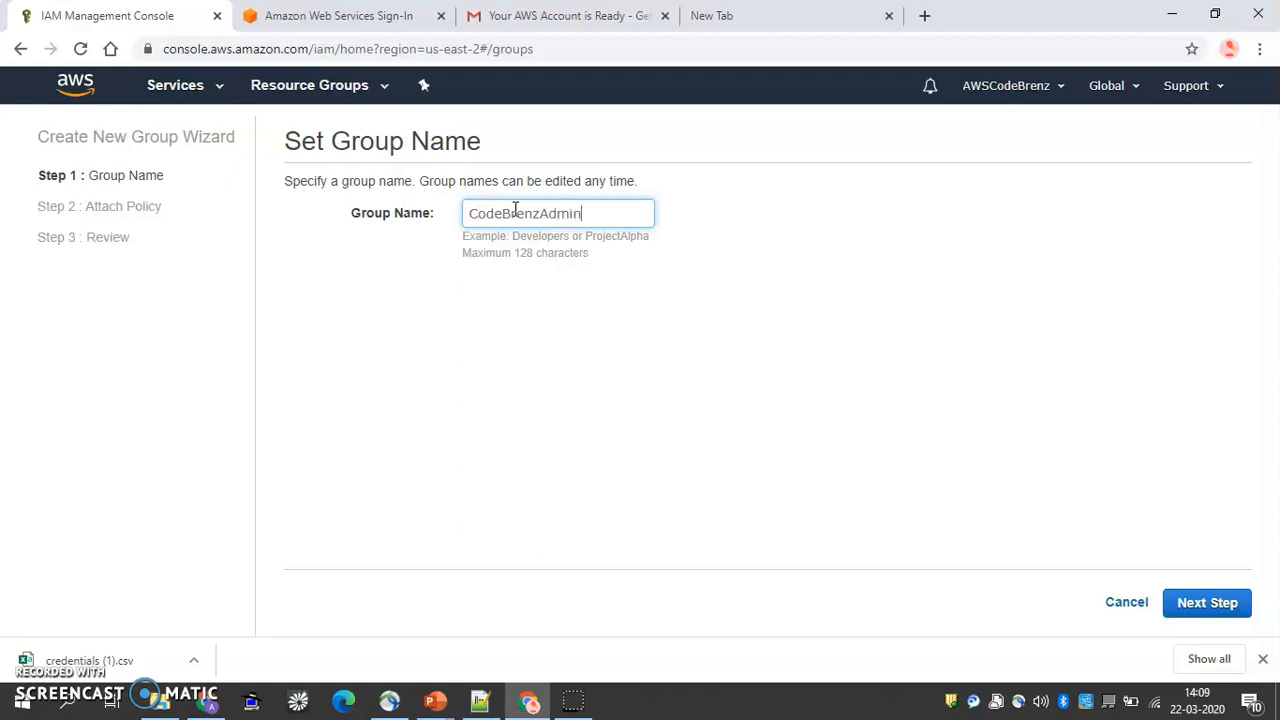
pyautogui.click(1192, 606)
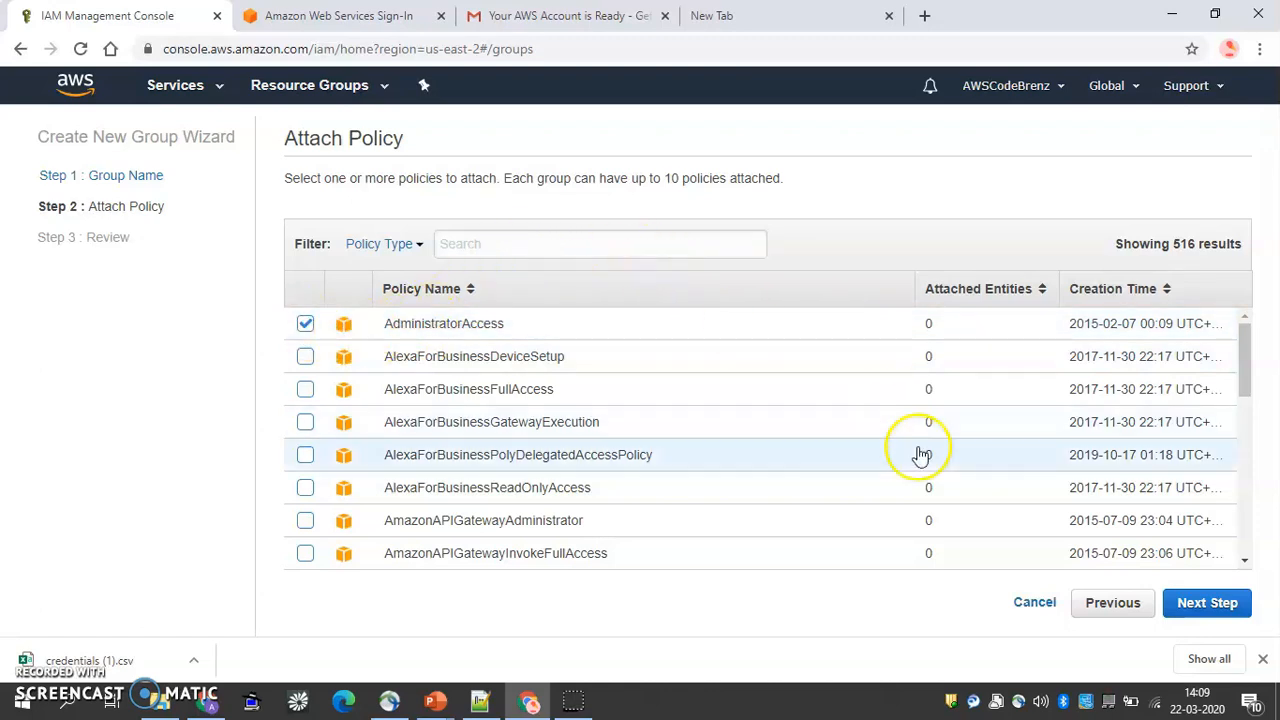
pyautogui.click(1228, 608)
pyautogui.click(1228, 606)
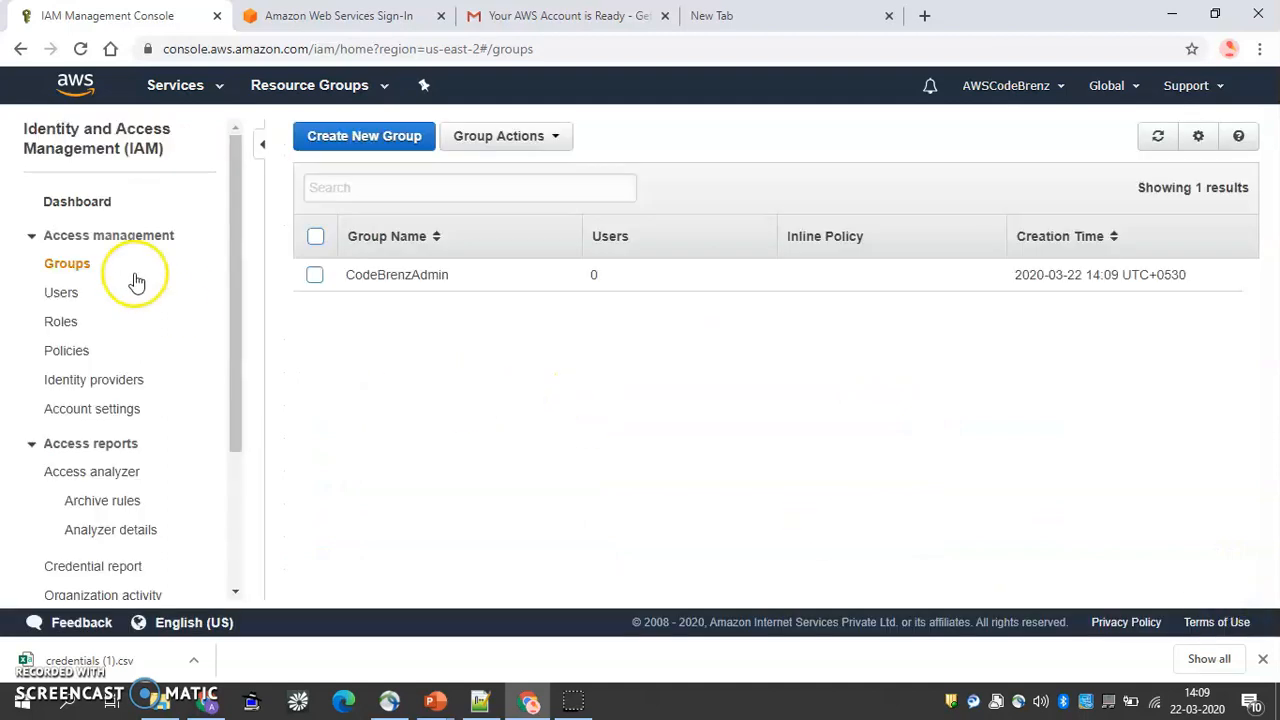
# Step: Open the new user's Groups tab and add the user to CodeBrenzAdmin
pyautogui.click(84, 204)
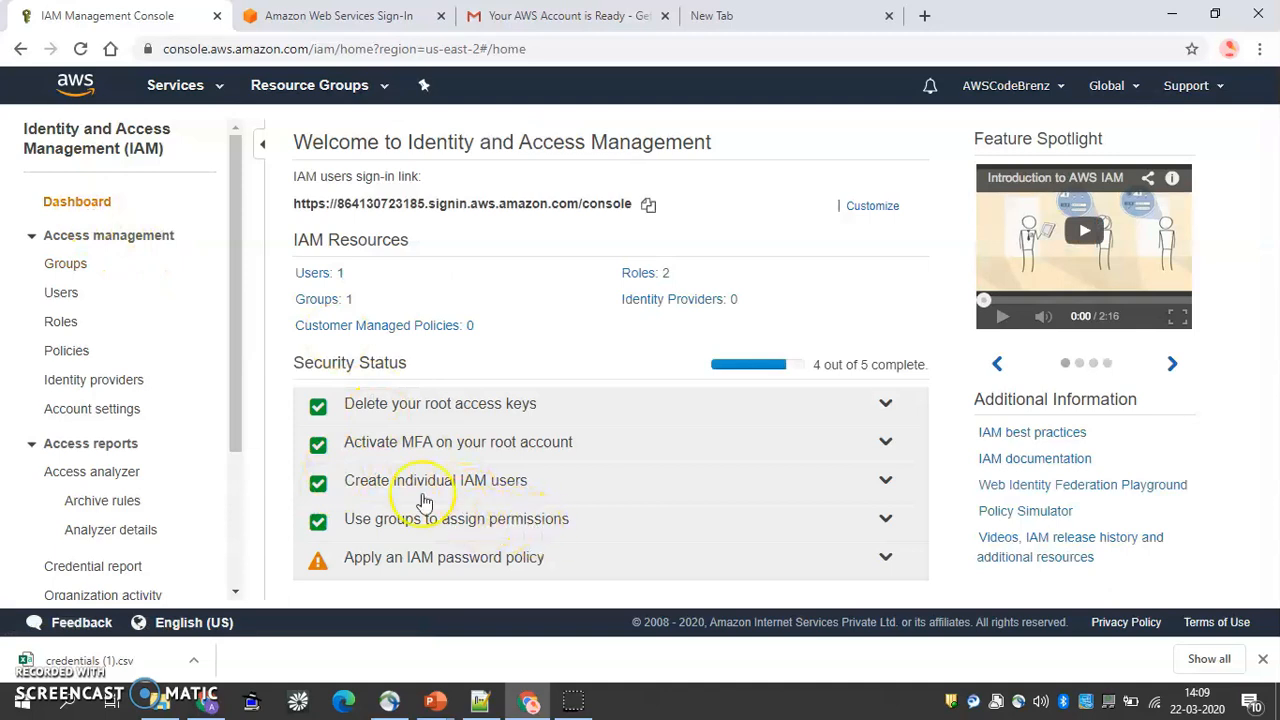
pyautogui.click(64, 294)
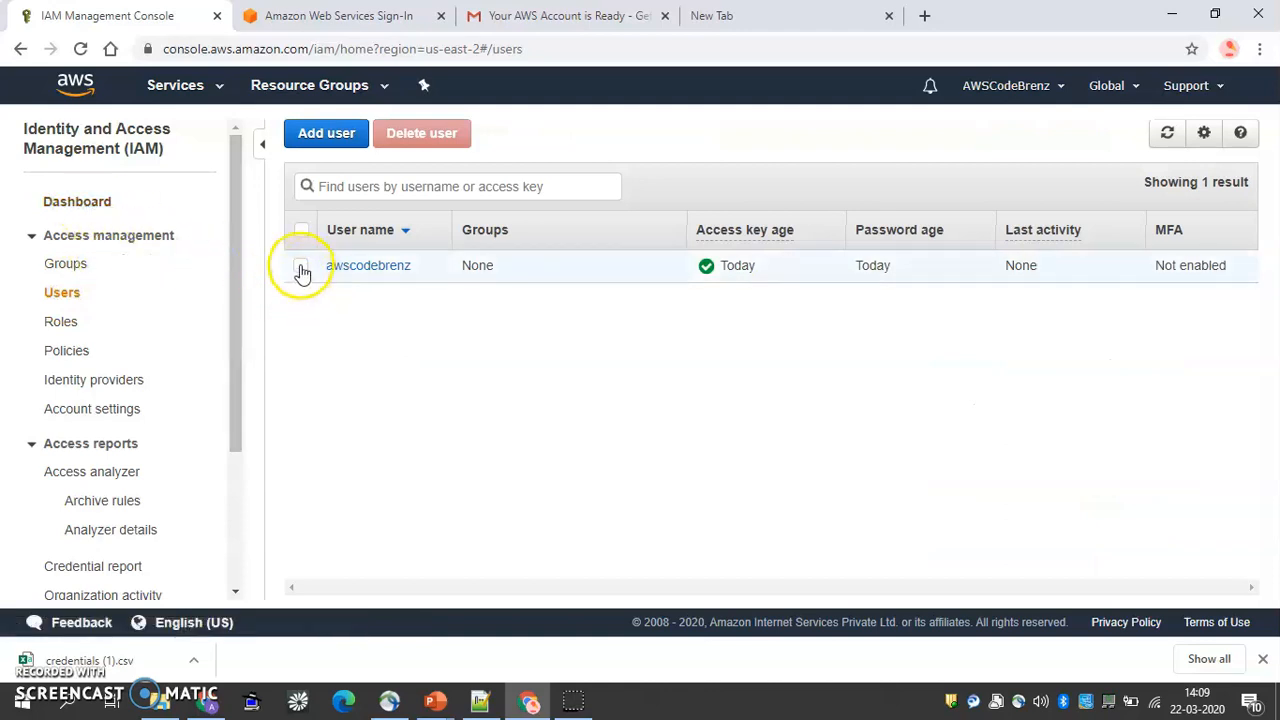
pyautogui.click(350, 268)
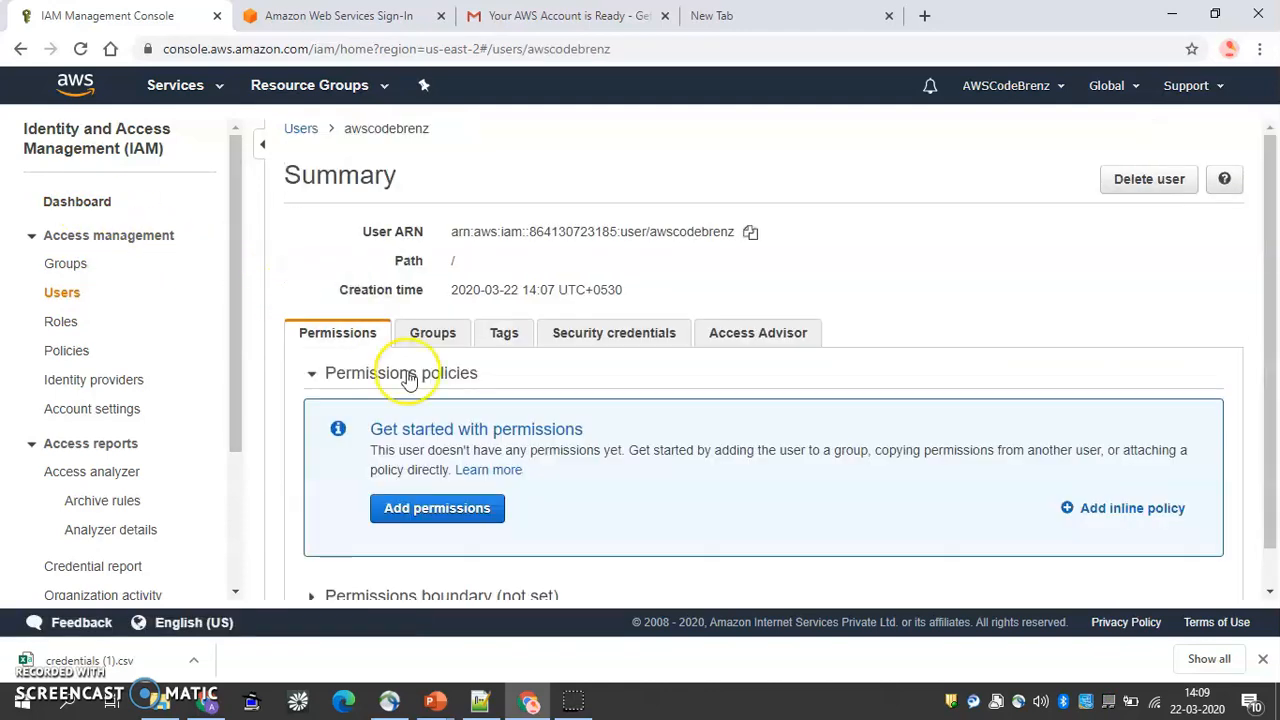
pyautogui.click(434, 345)
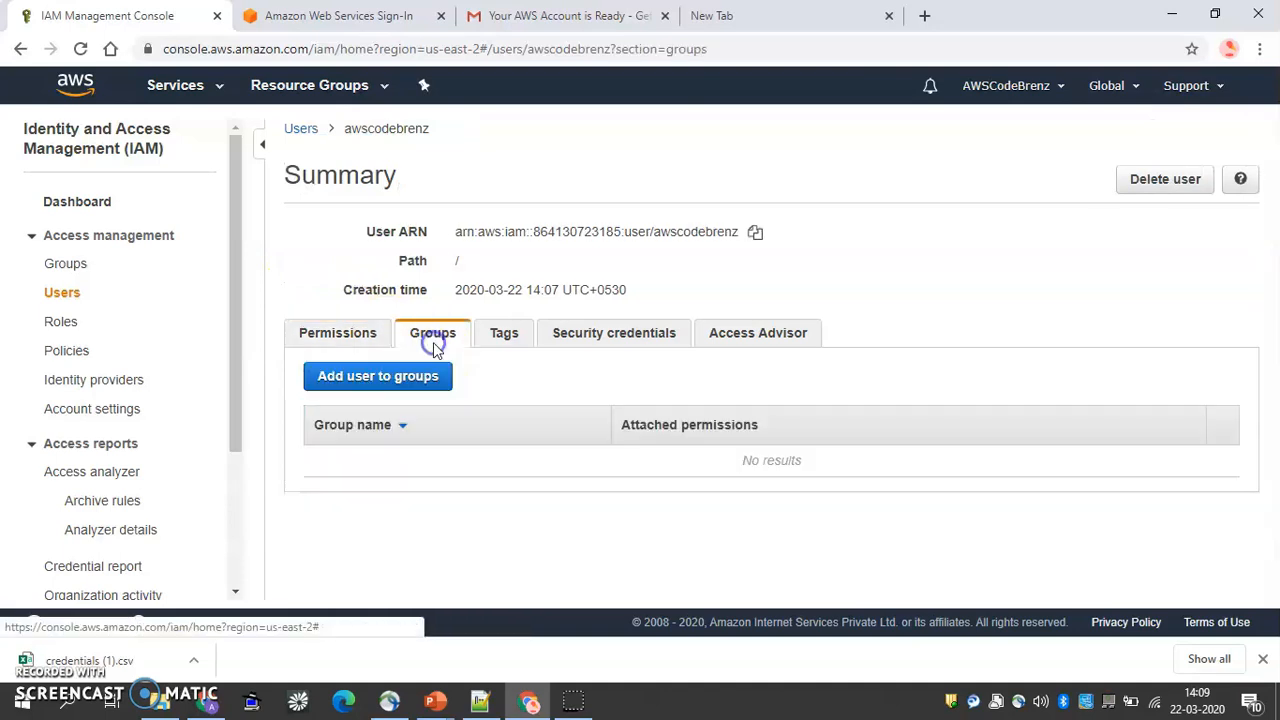
pyautogui.click(403, 376)
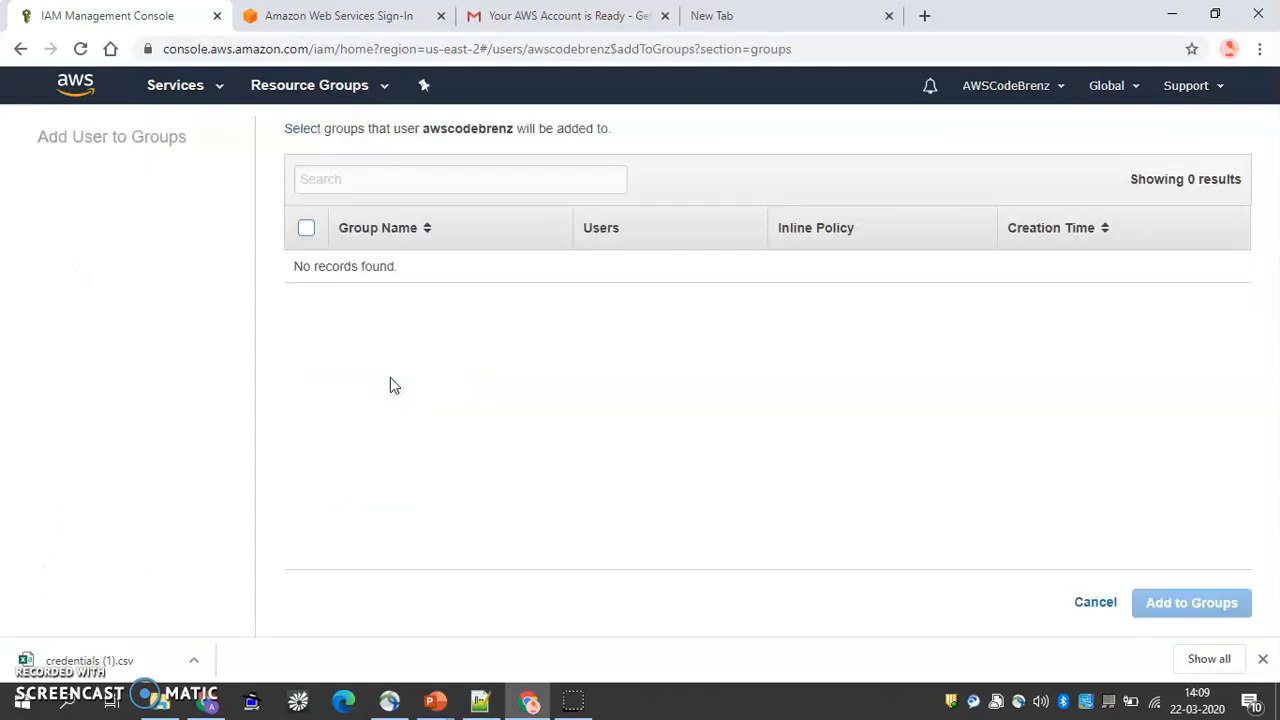
pyautogui.click(305, 266)
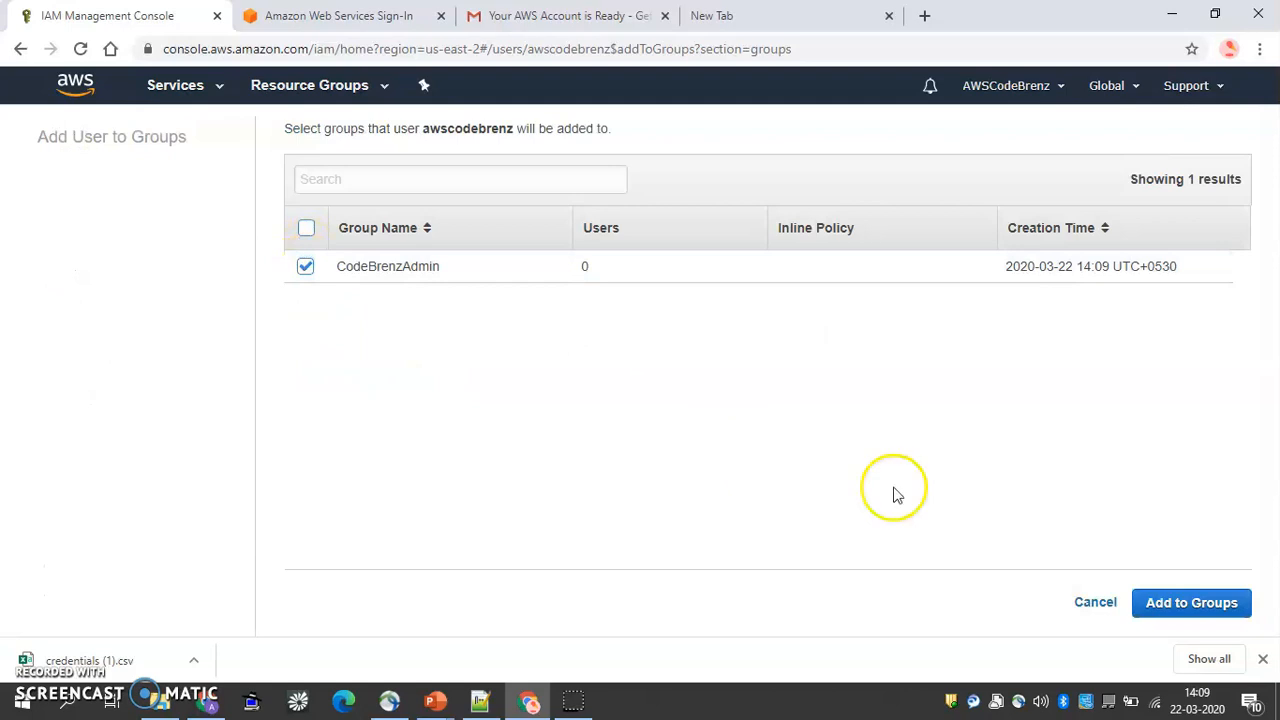
pyautogui.click(1152, 598)
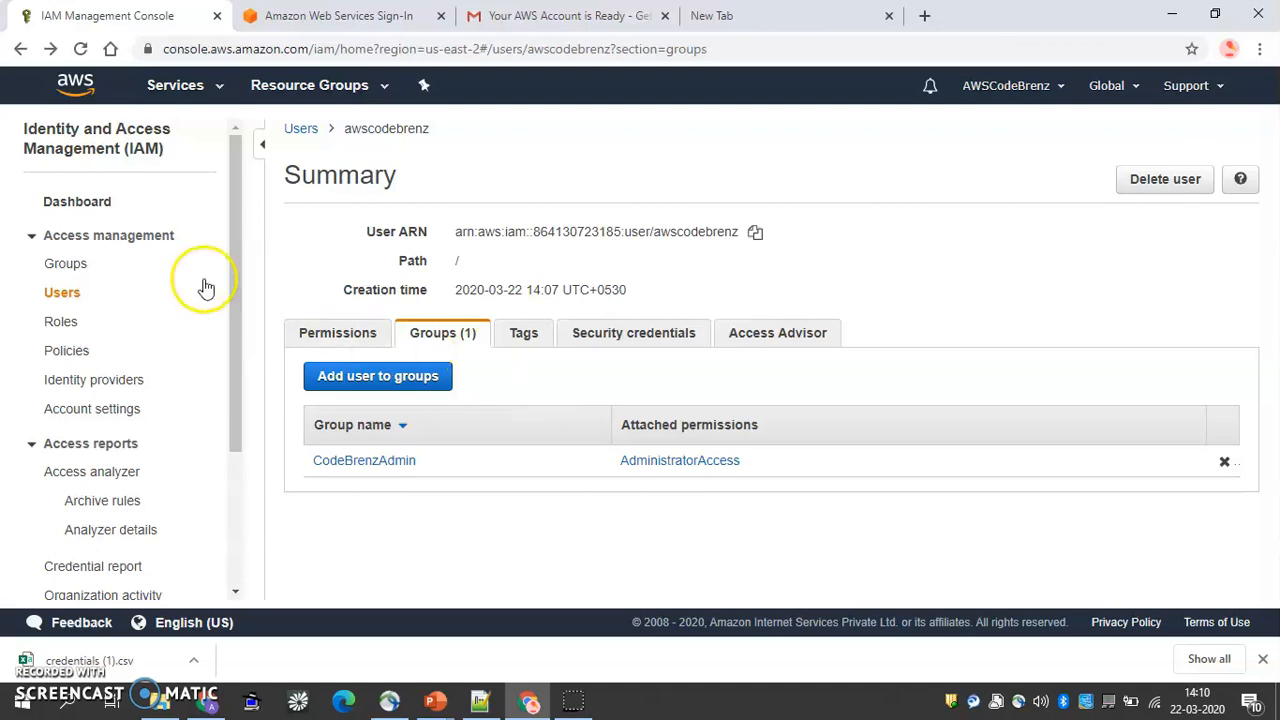
# Step: From the IAM dashboard, open the account password policy for editing
pyautogui.click(76, 202)
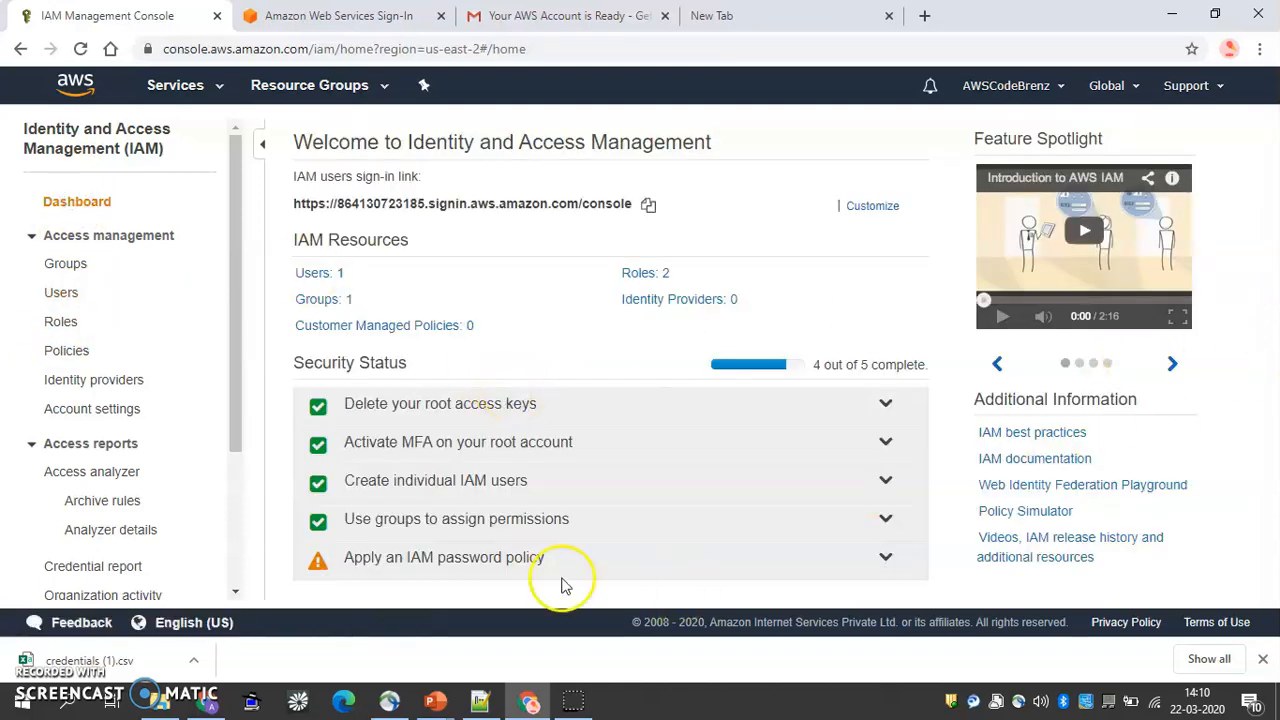
pyautogui.click(463, 560)
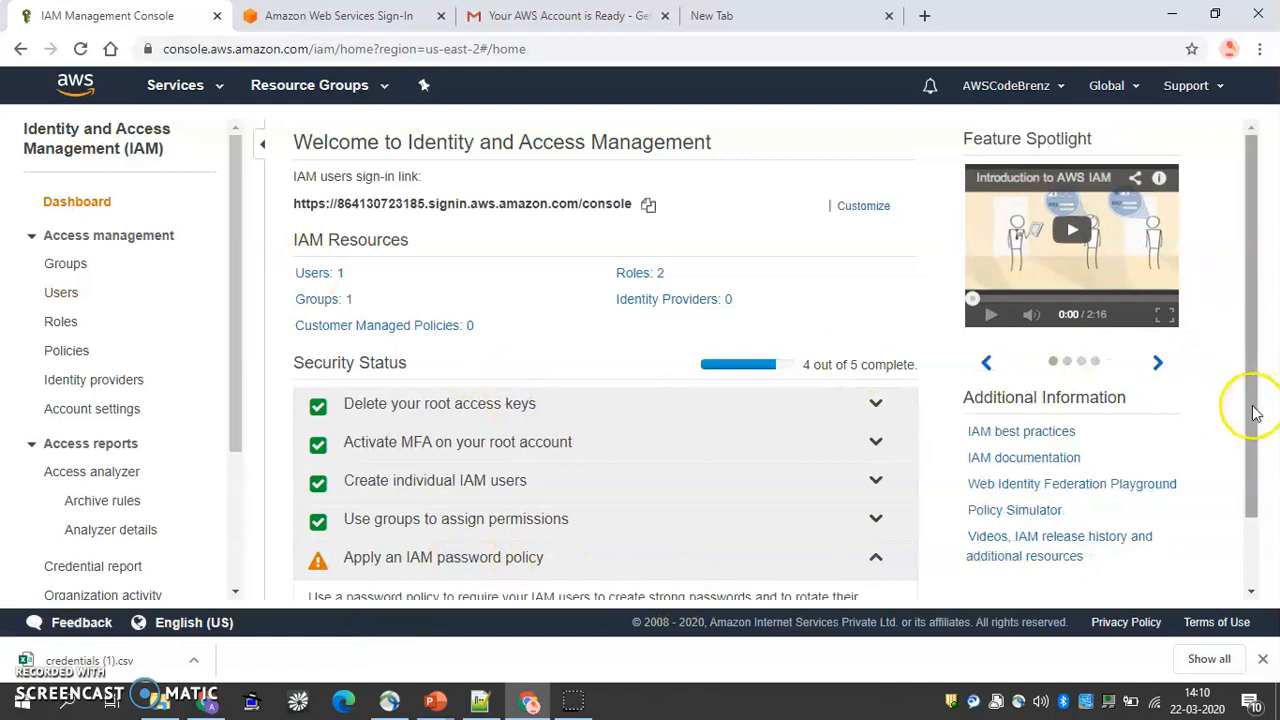
pyautogui.moveTo(1251, 408); pyautogui.dragTo(1251, 529)
pyautogui.click(449, 562)
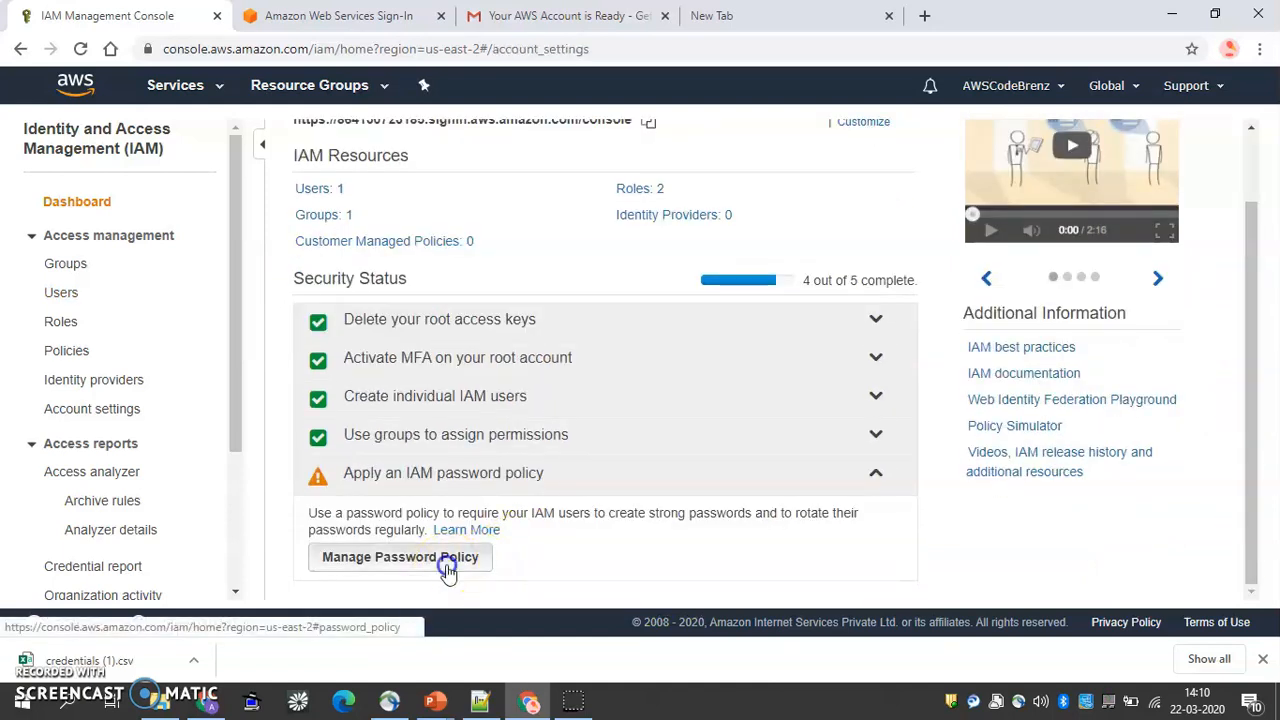
pyautogui.click(371, 250)
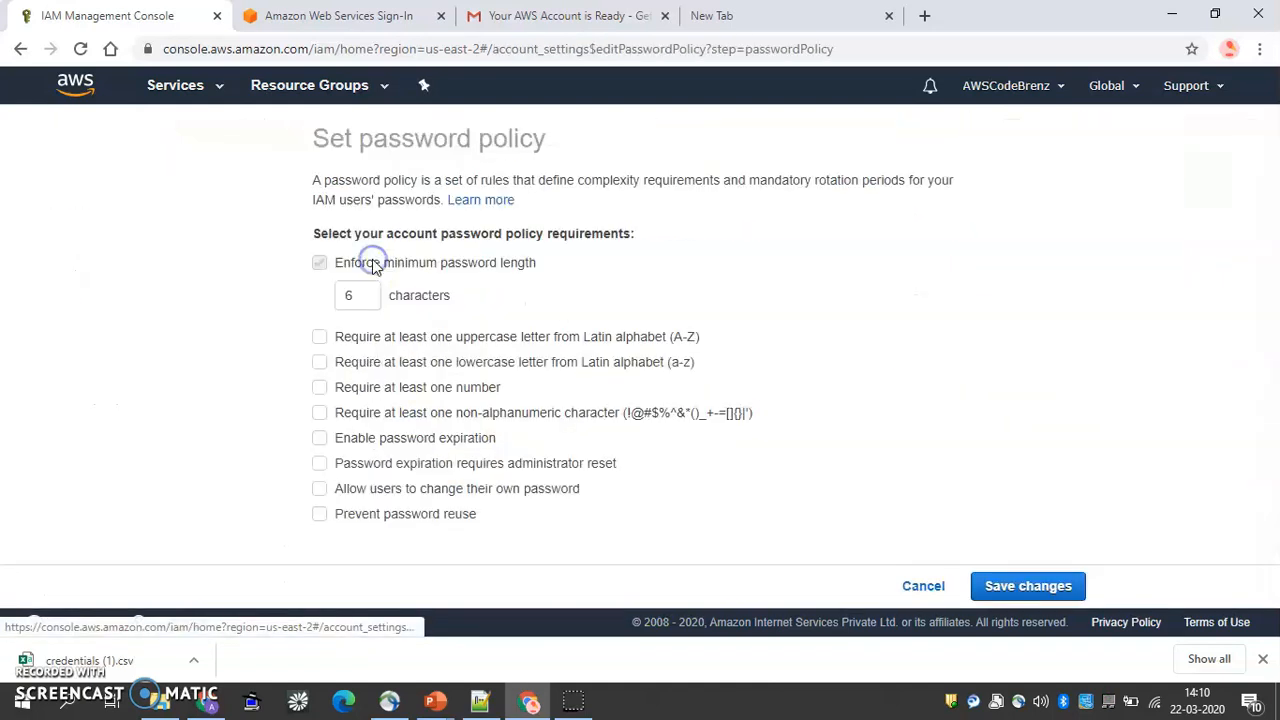
# Step: Require uppercase, lowercase, a number and a symbol, save, and return to the dashboard
pyautogui.click(320, 338)
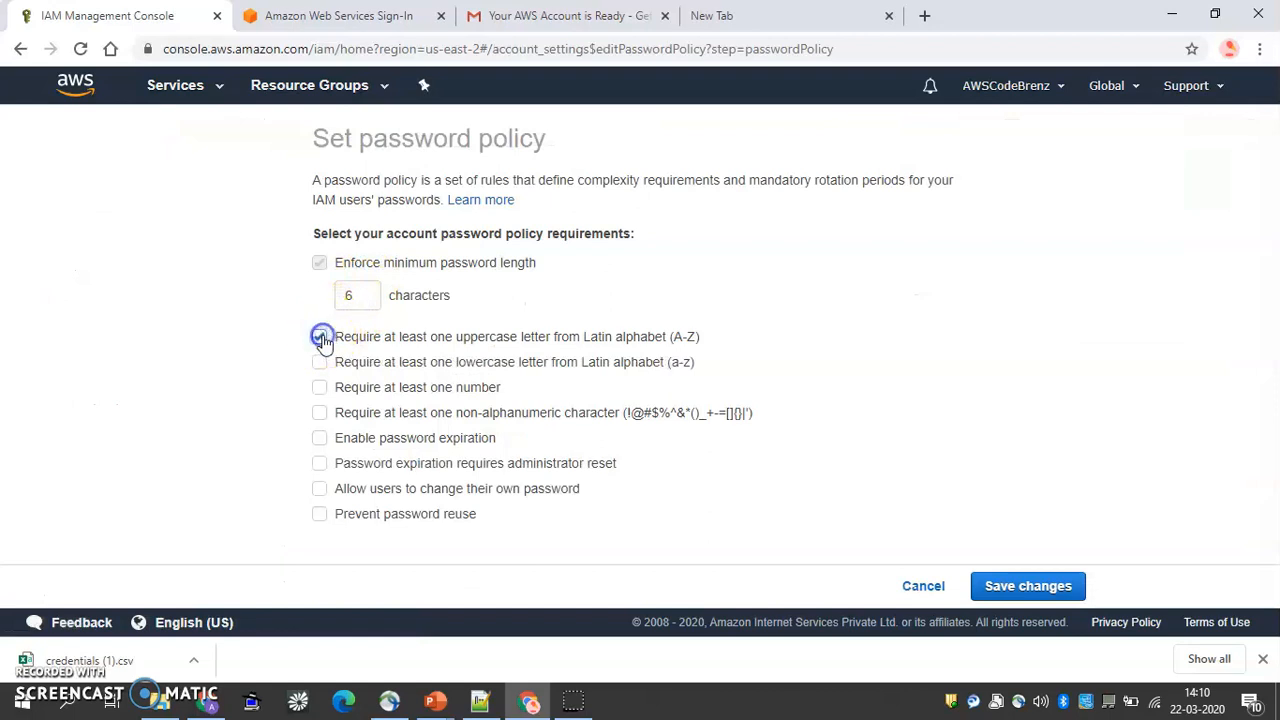
pyautogui.click(319, 366)
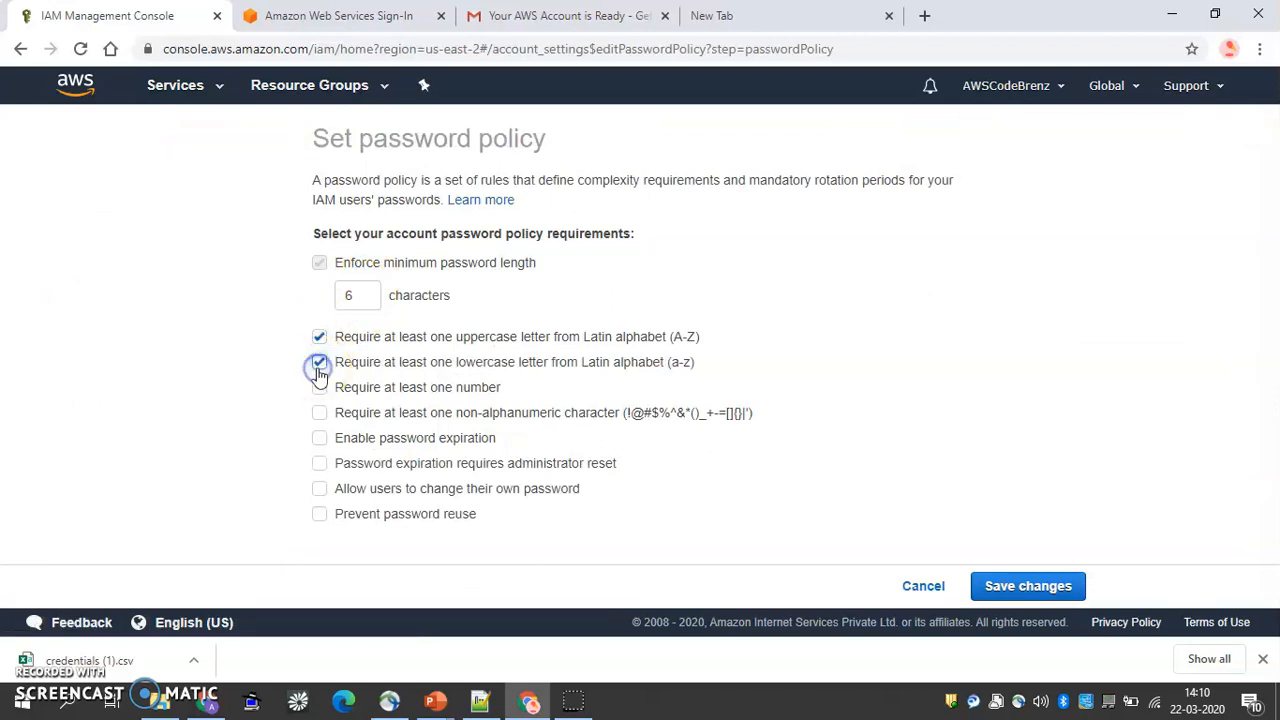
pyautogui.click(319, 388)
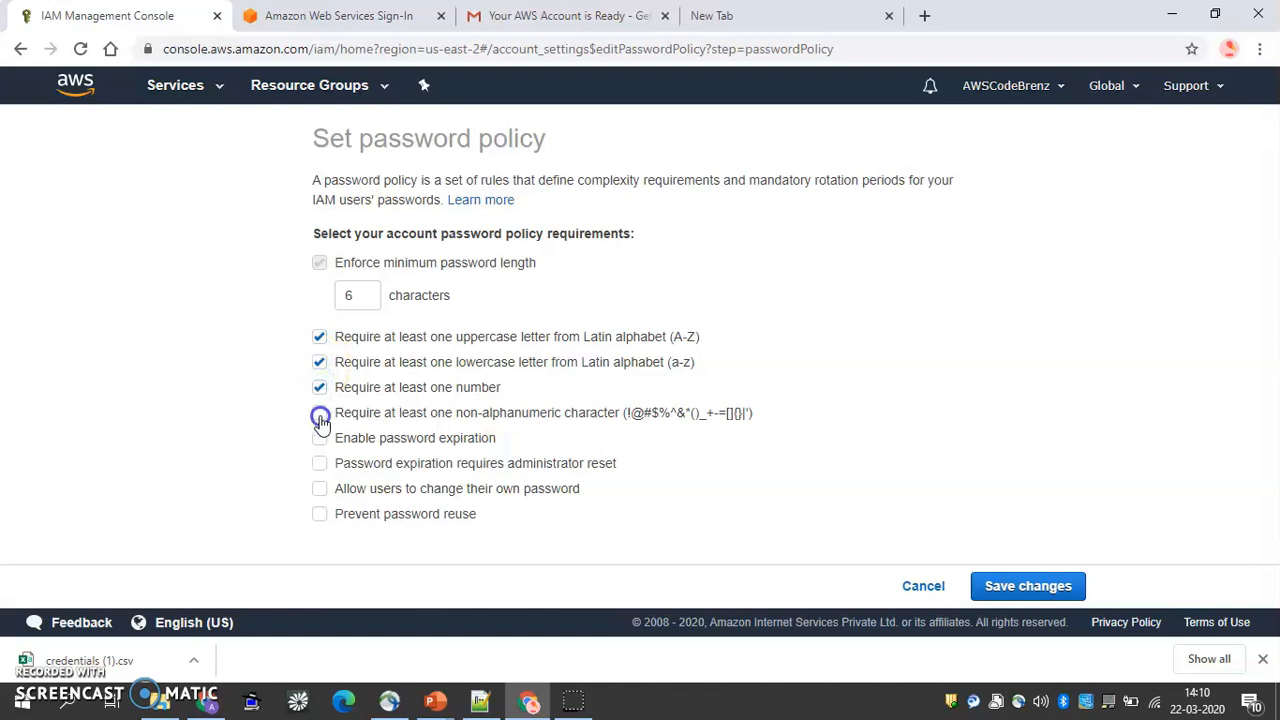
pyautogui.click(1017, 586)
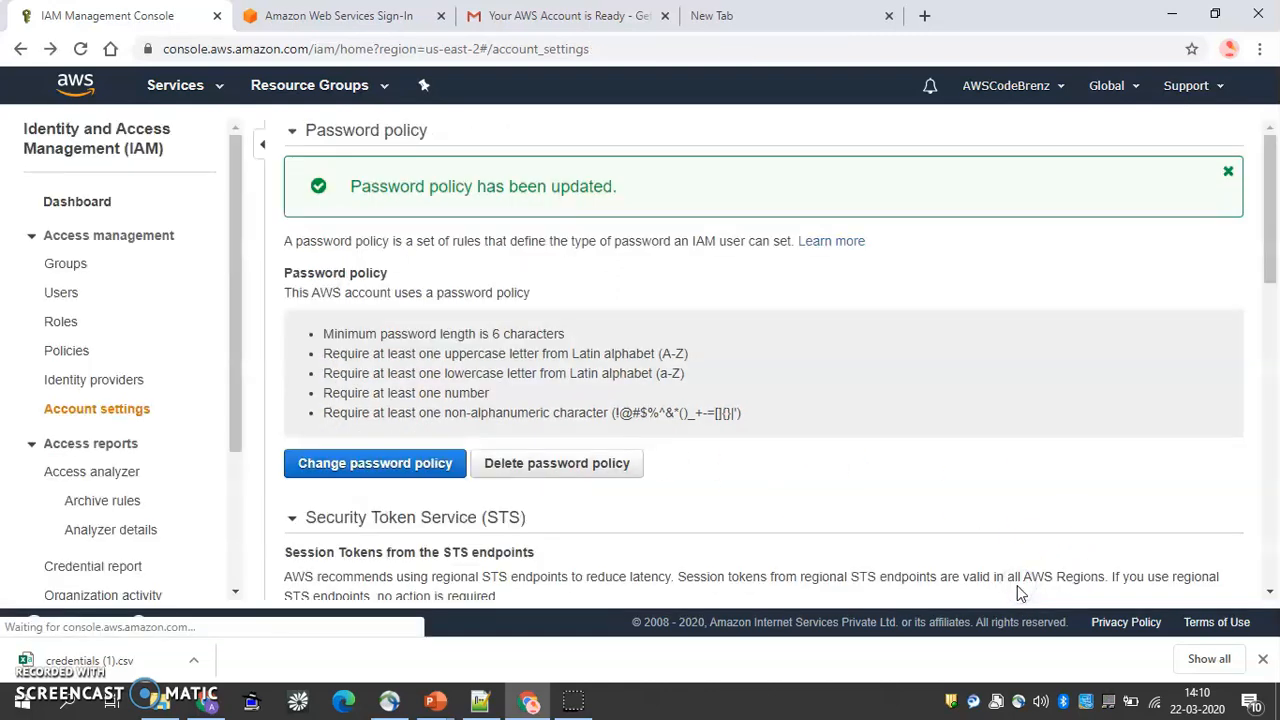
pyautogui.moveTo(1203, 342); pyautogui.dragTo(1217, 325)
pyautogui.moveTo(1272, 241); pyautogui.dragTo(1234, 177)
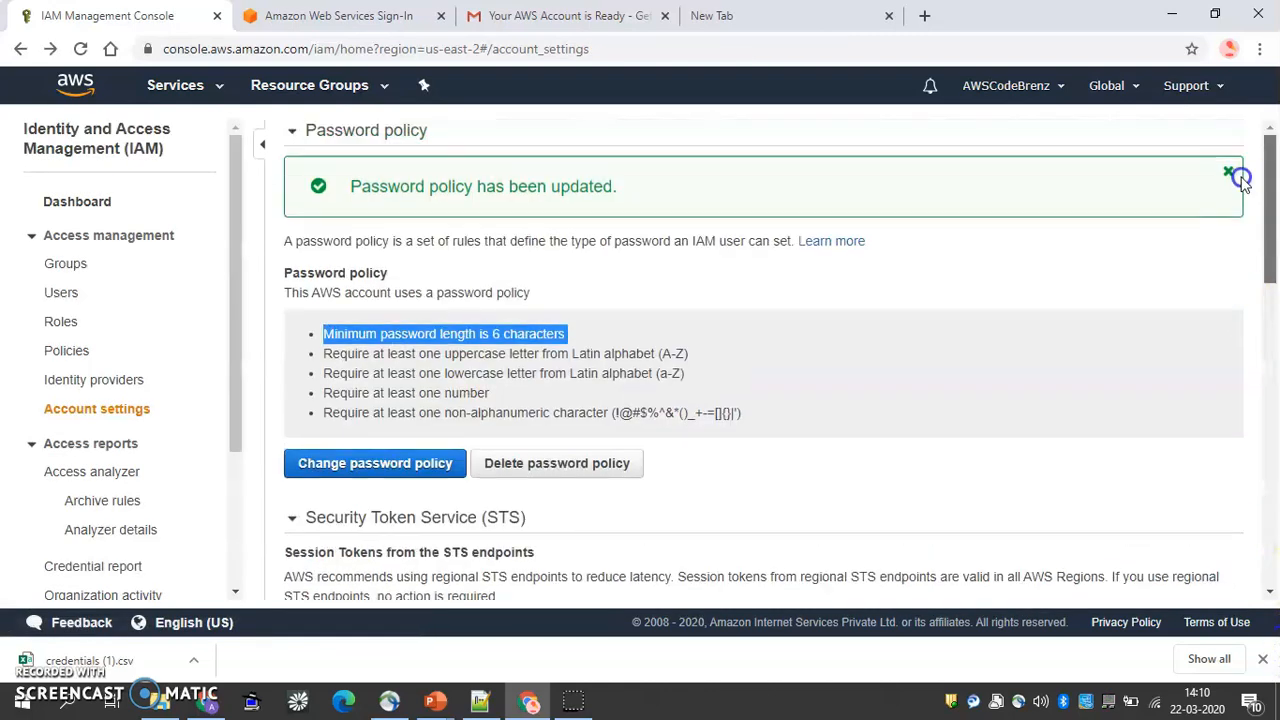
pyautogui.click(80, 203)
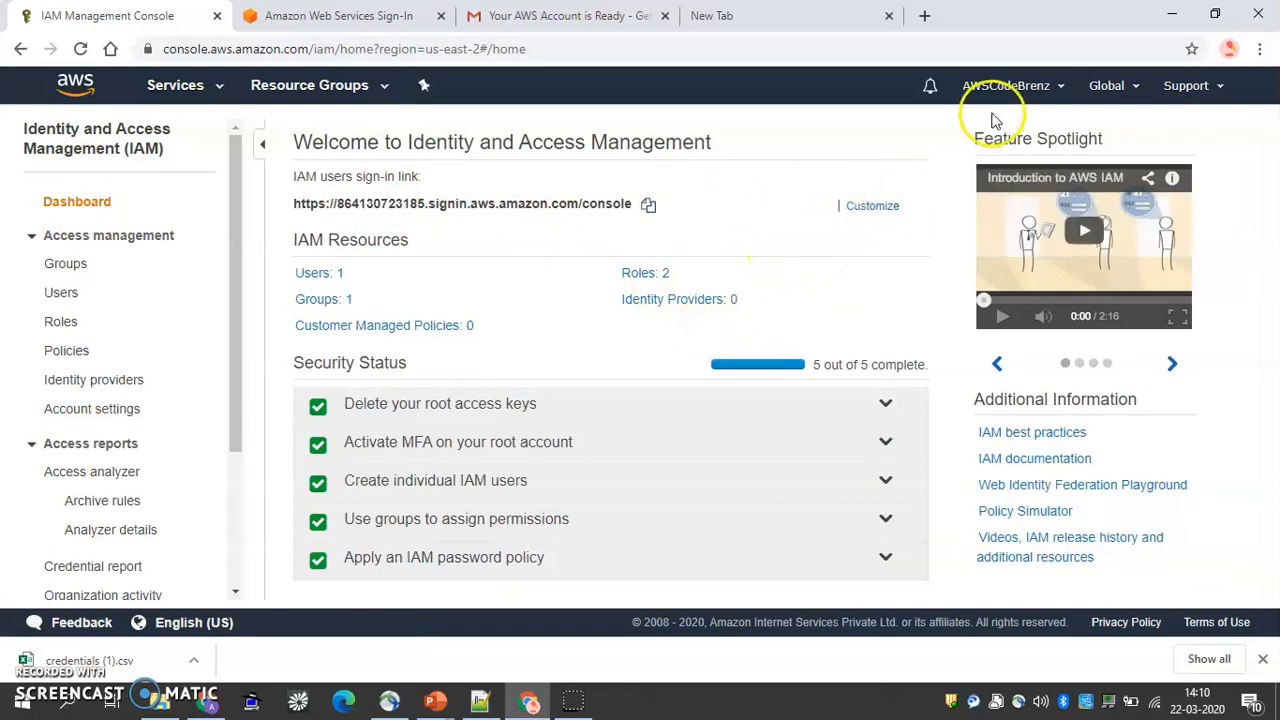
# Step: Sign out of the root account and go back to the sign-in page
pyautogui.click(1036, 87)
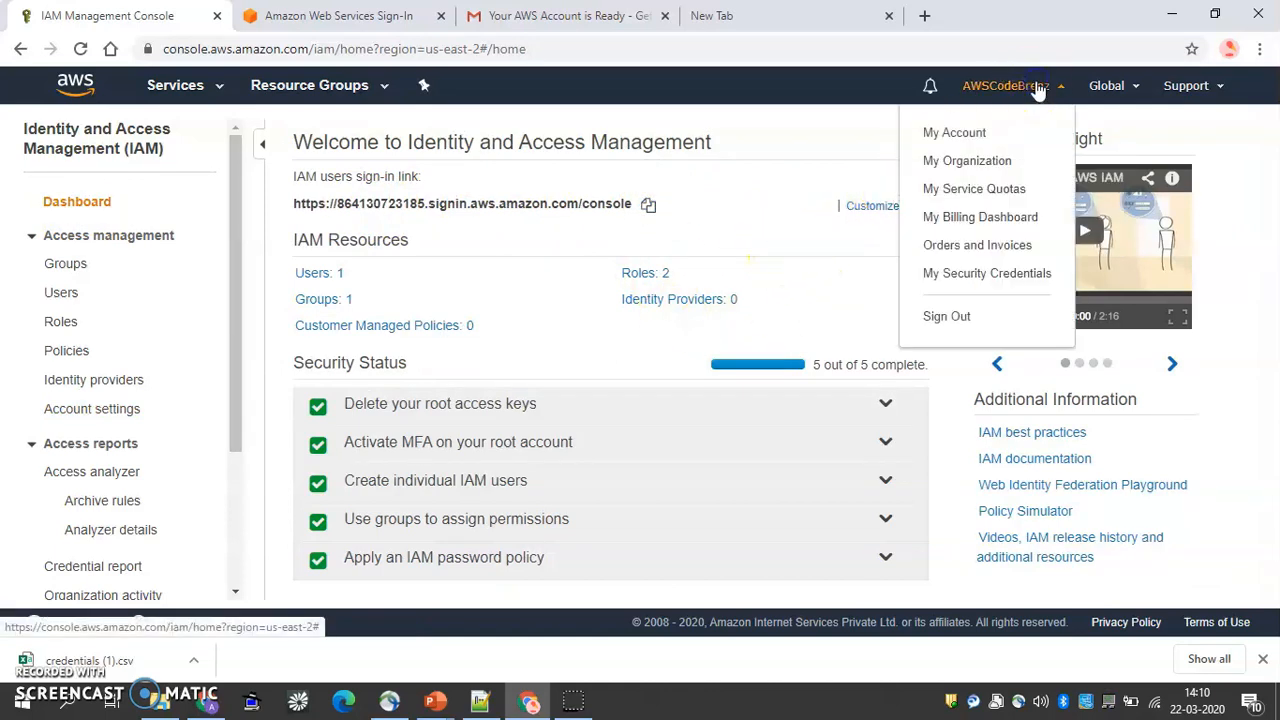
pyautogui.click(950, 318)
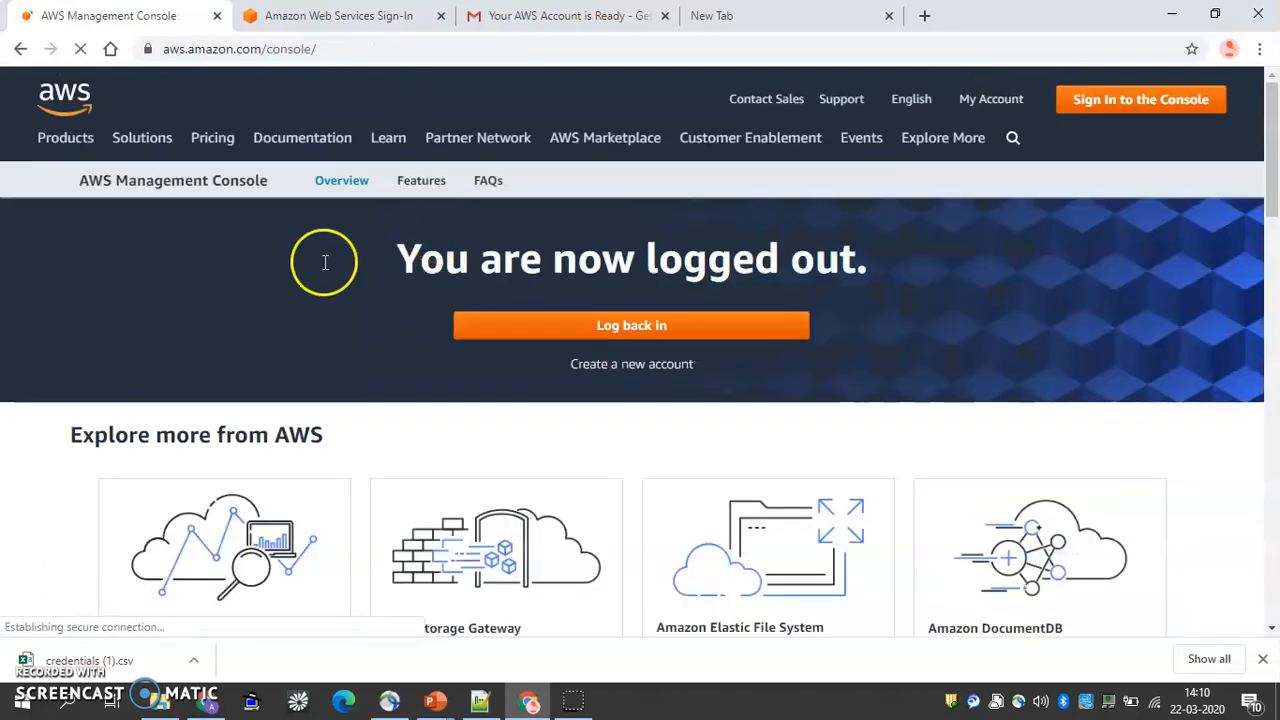
pyautogui.click(623, 330)
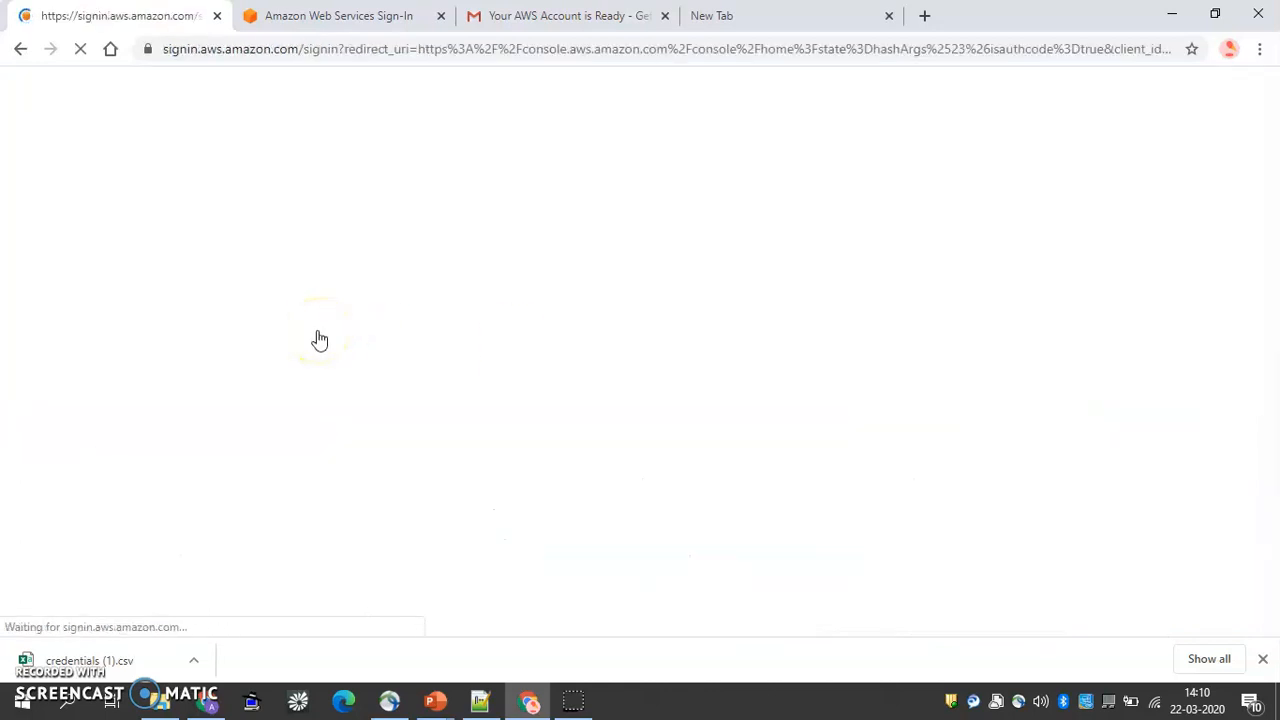
pyautogui.click(1263, 659)
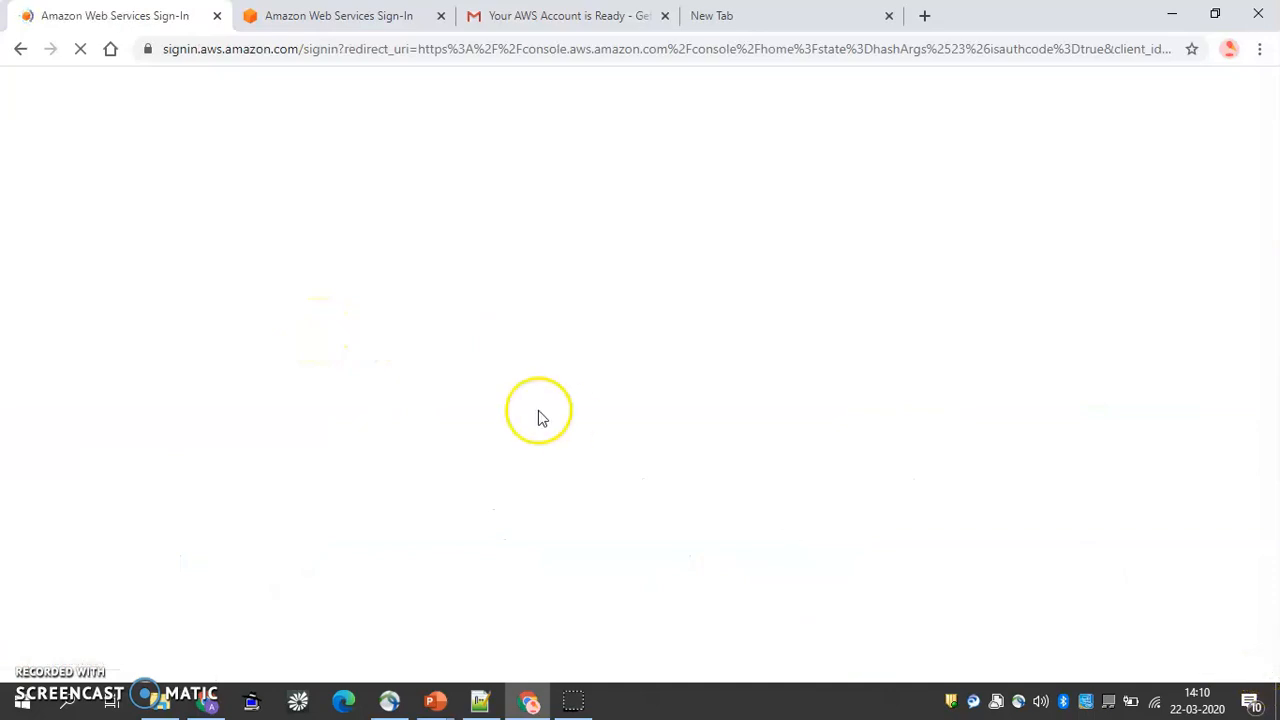
# Step: Choose IAM user sign-in and enter the 12-digit account ID from the pasted link
pyautogui.click(306, 357)
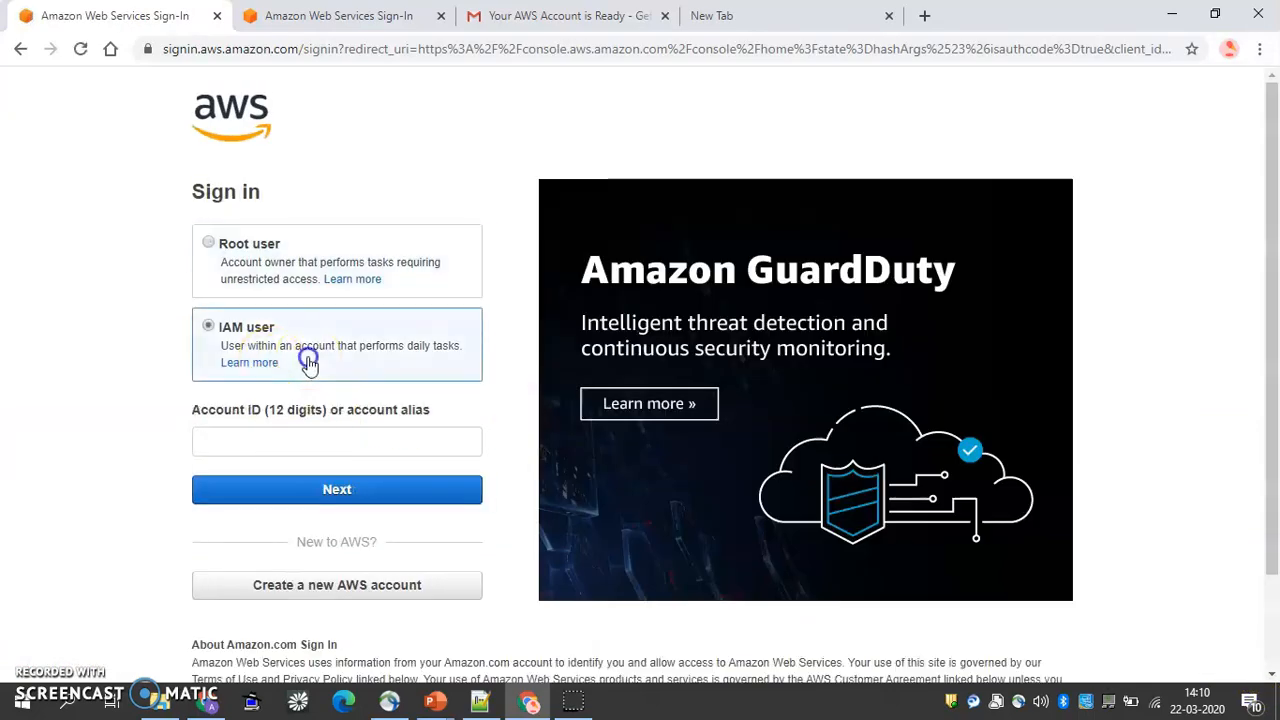
pyautogui.click(290, 443)
pyautogui.hotkey('ctrl', 'v')
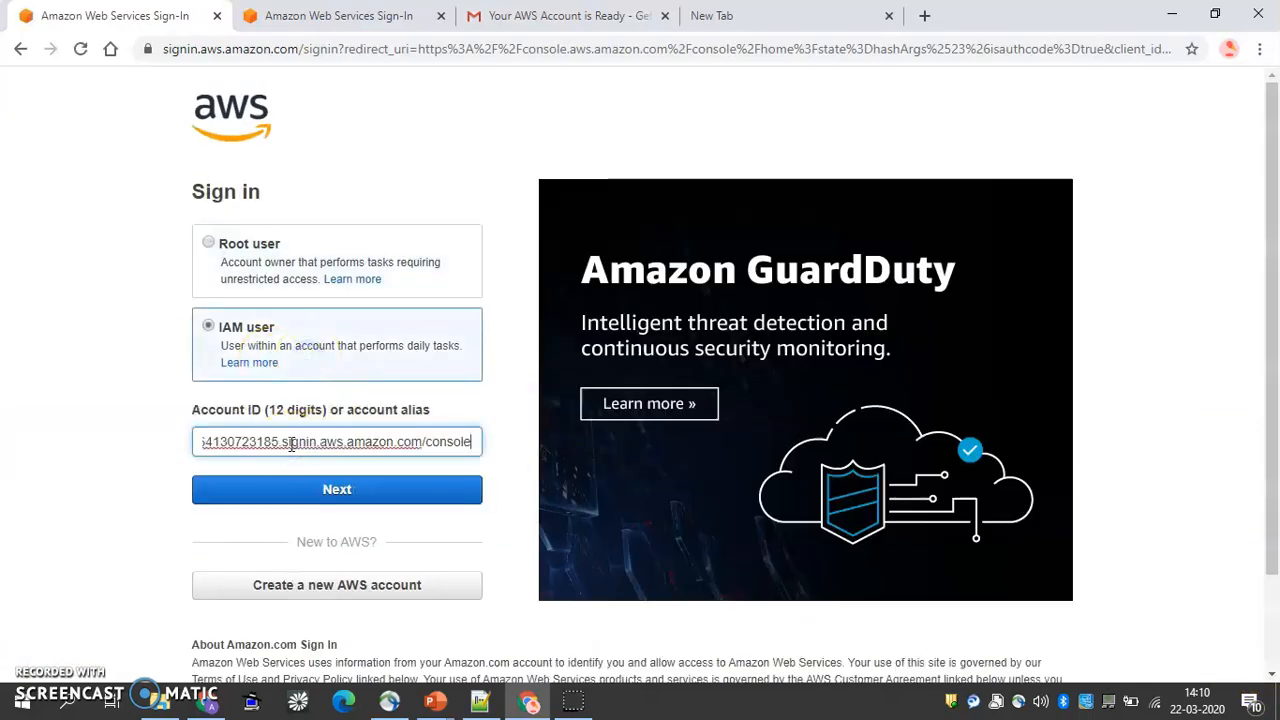
pyautogui.moveTo(279, 443); pyautogui.dragTo(520, 440)
pyautogui.press('BackSpace')
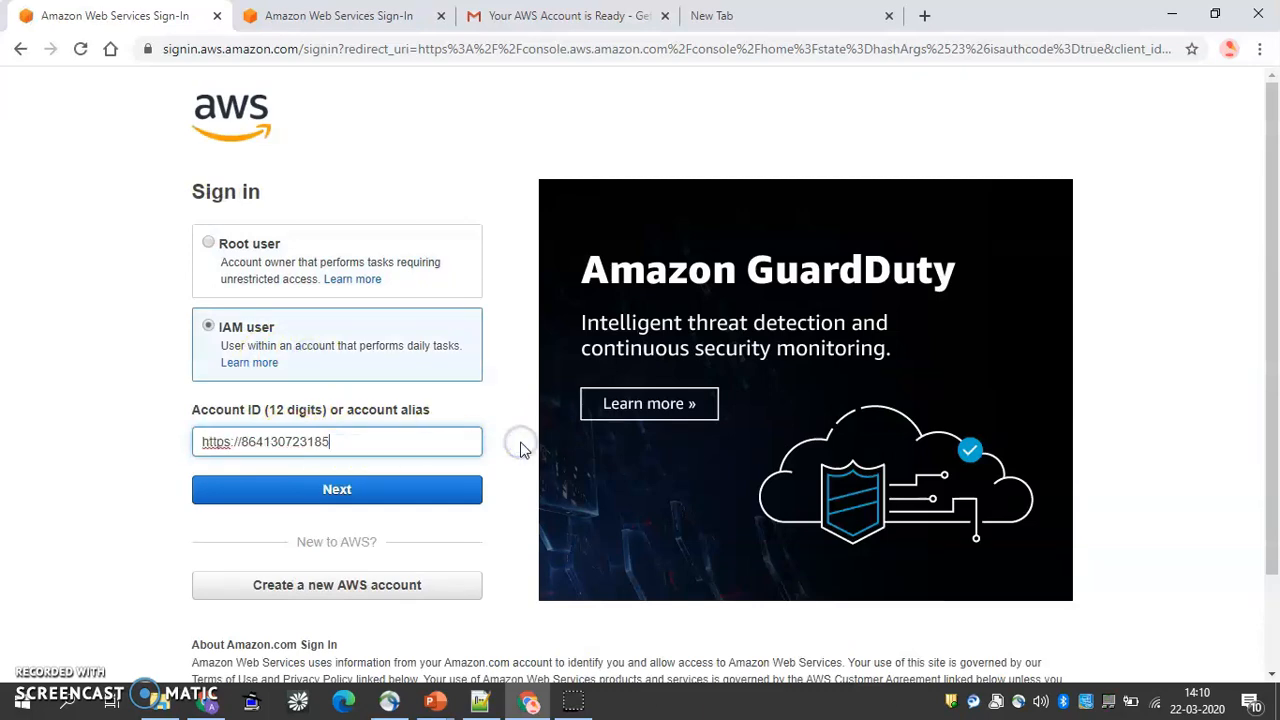
pyautogui.moveTo(241, 448); pyautogui.dragTo(210, 443)
pyautogui.press('BackSpace')
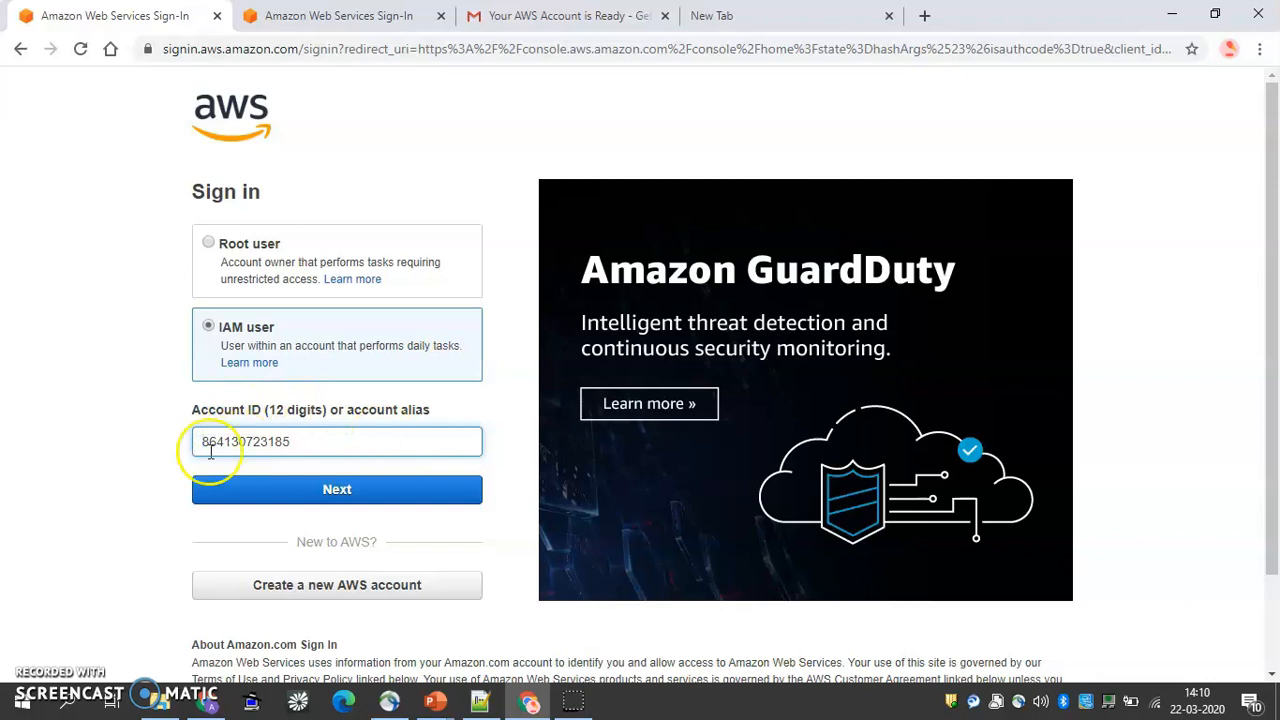
pyautogui.click(278, 490)
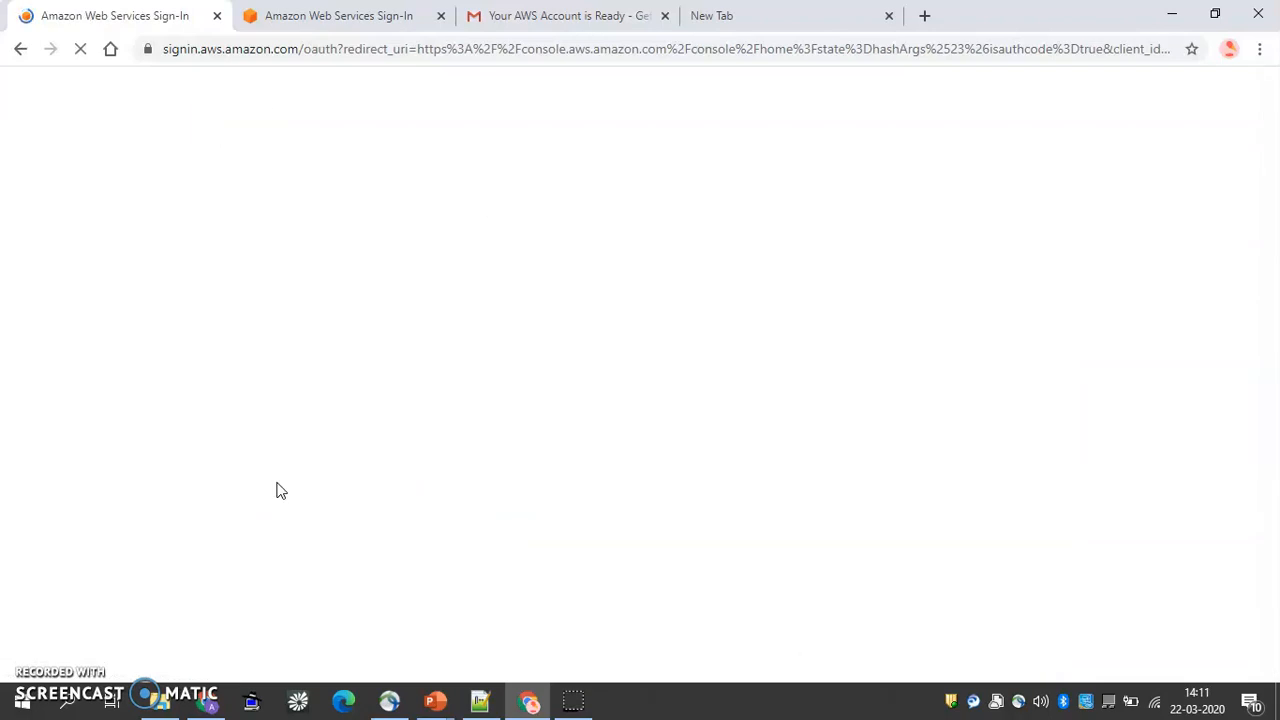
# Step: Enter the IAM user's name and password and sign in
pyautogui.click(276, 242)
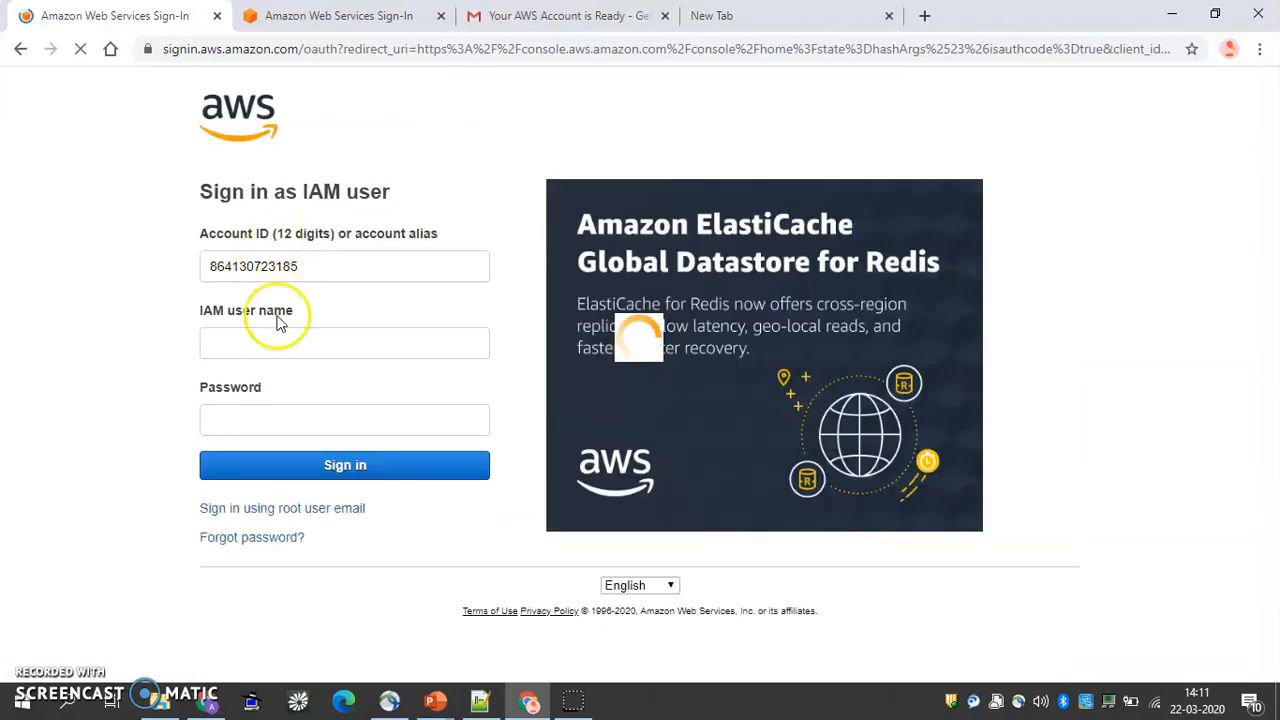
pyautogui.click(278, 345)
pyautogui.write('awscodebrenz')
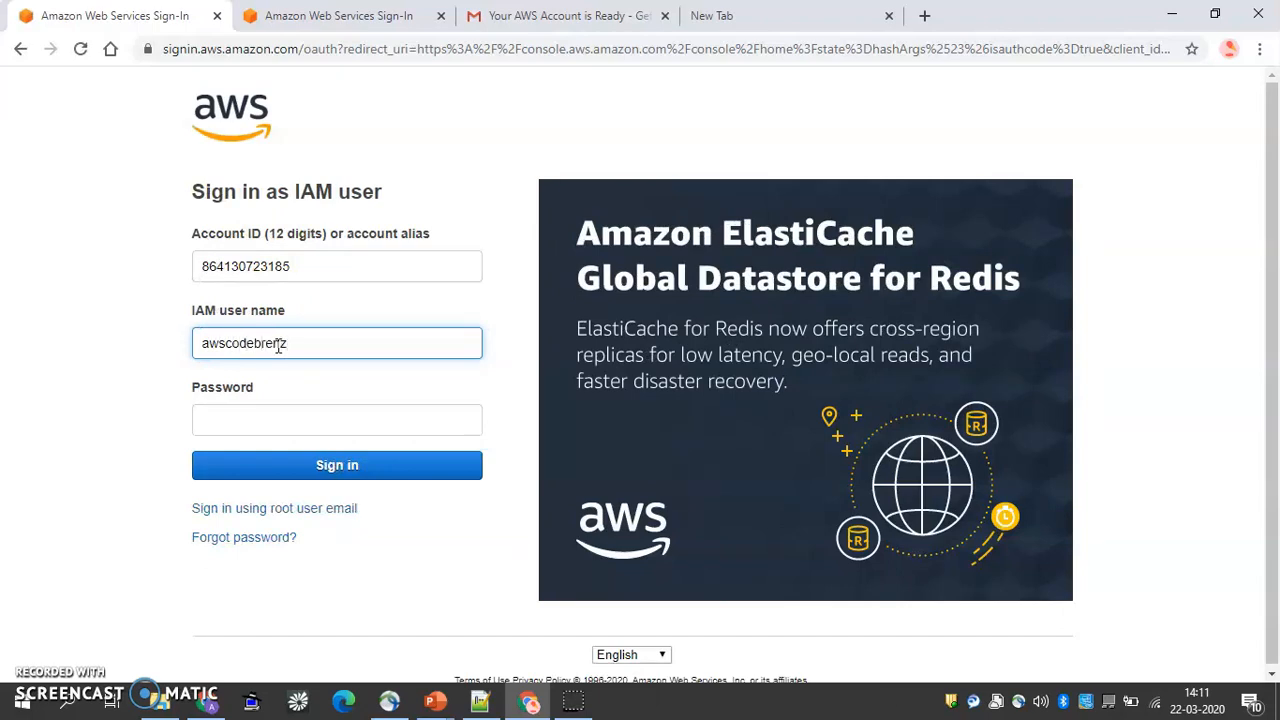
pyautogui.click(250, 422)
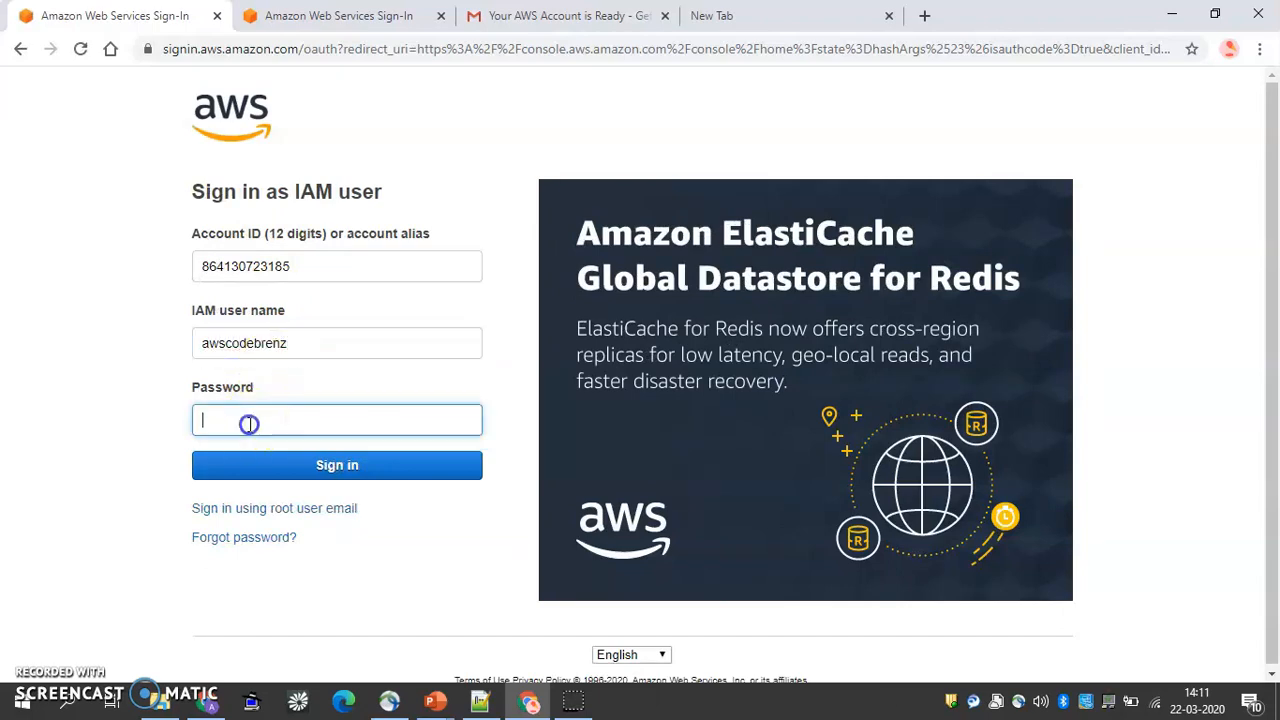
pyautogui.write('•')
pyautogui.click(333, 465)
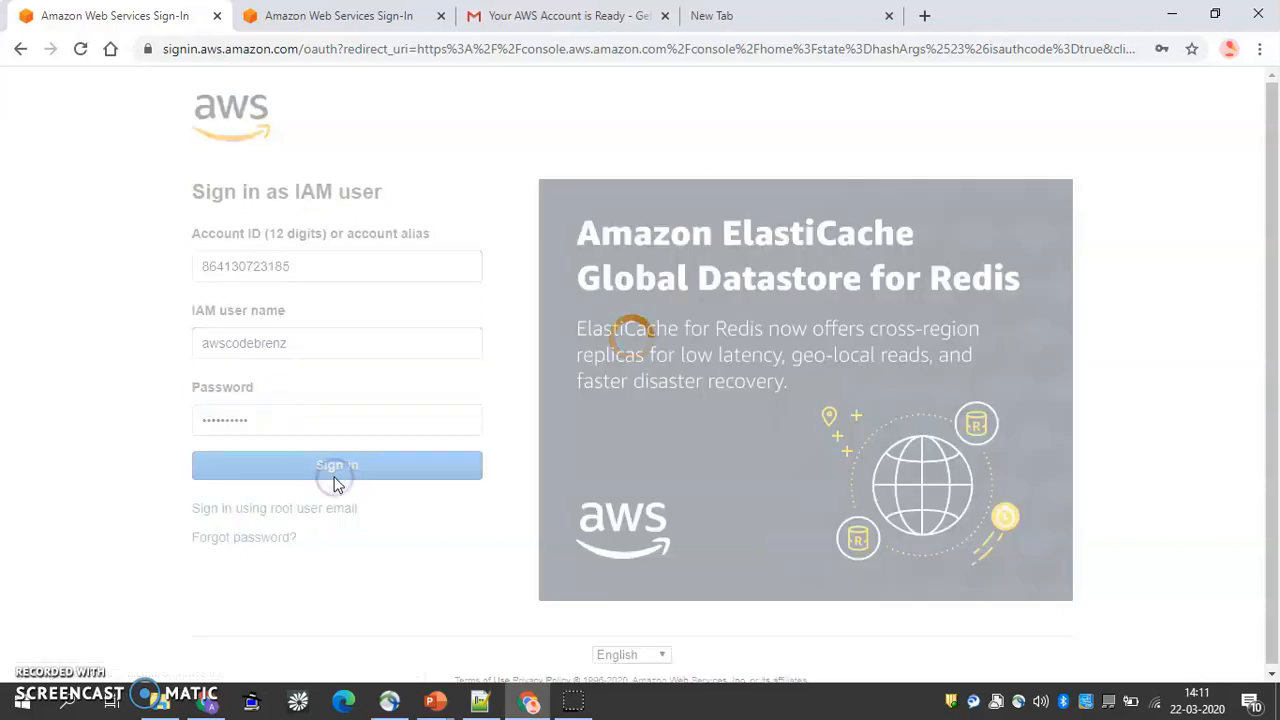